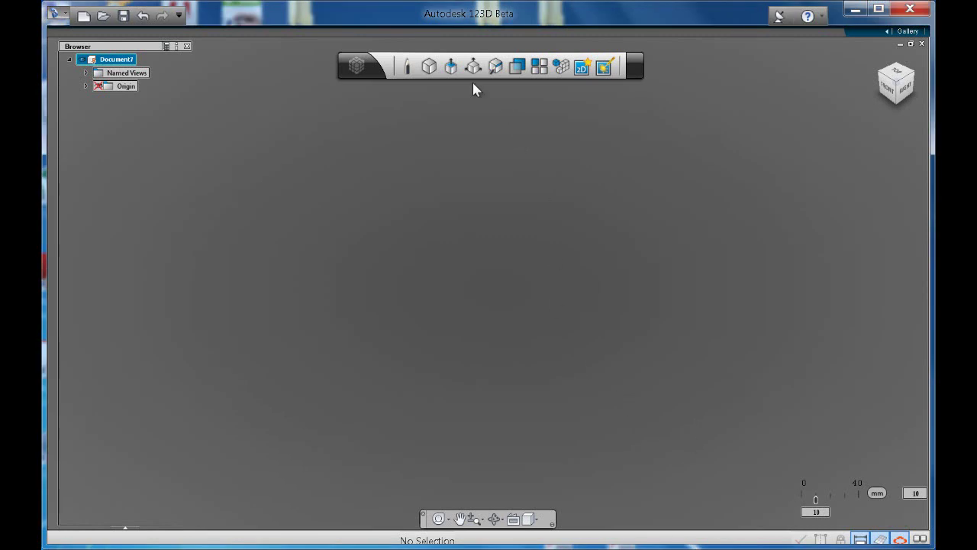
Step: Create a rectangular box on the ground grid, about 110 mm tall
click(429, 67)
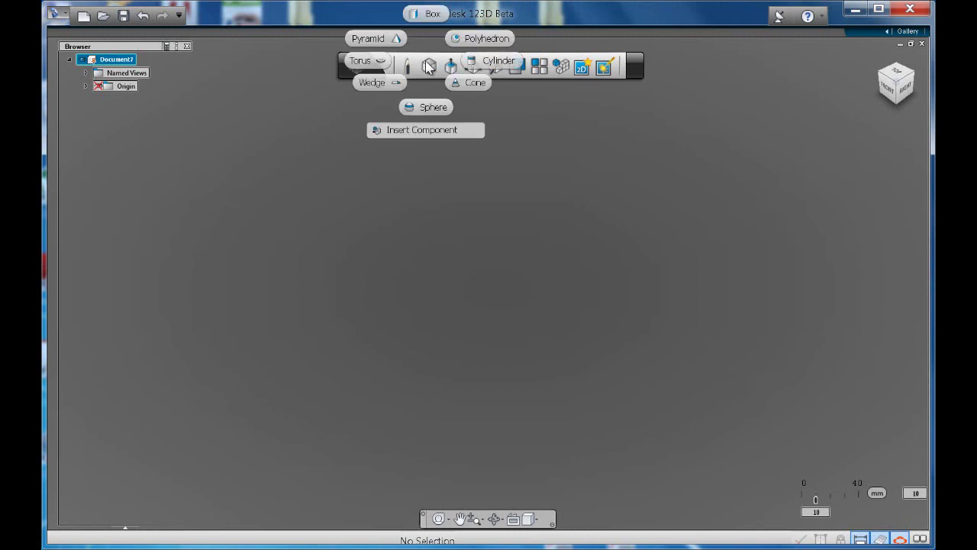
click(436, 19)
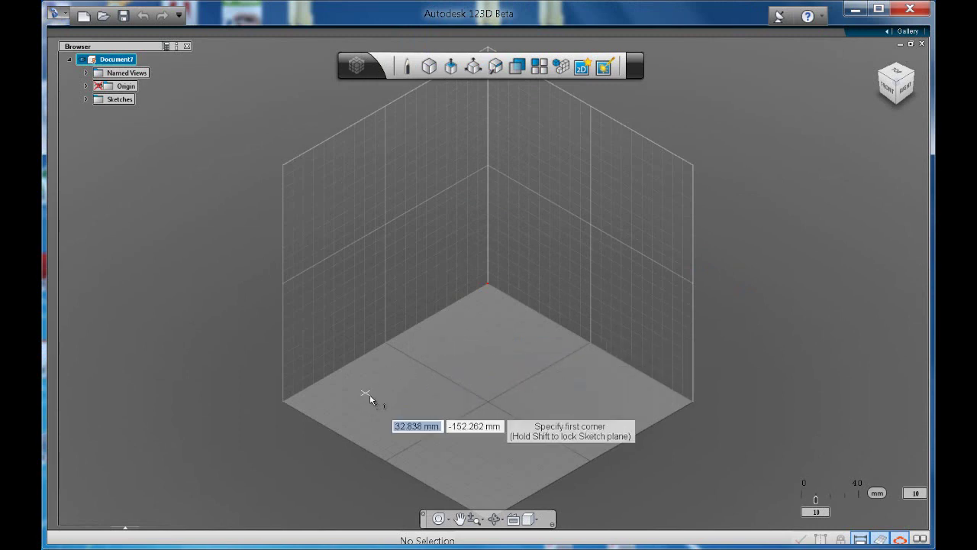
click(484, 317)
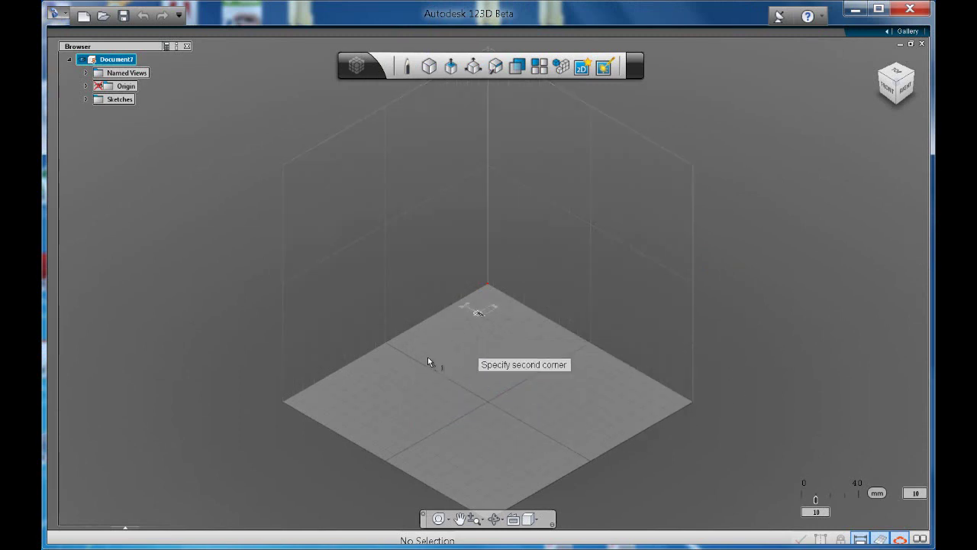
click(516, 442)
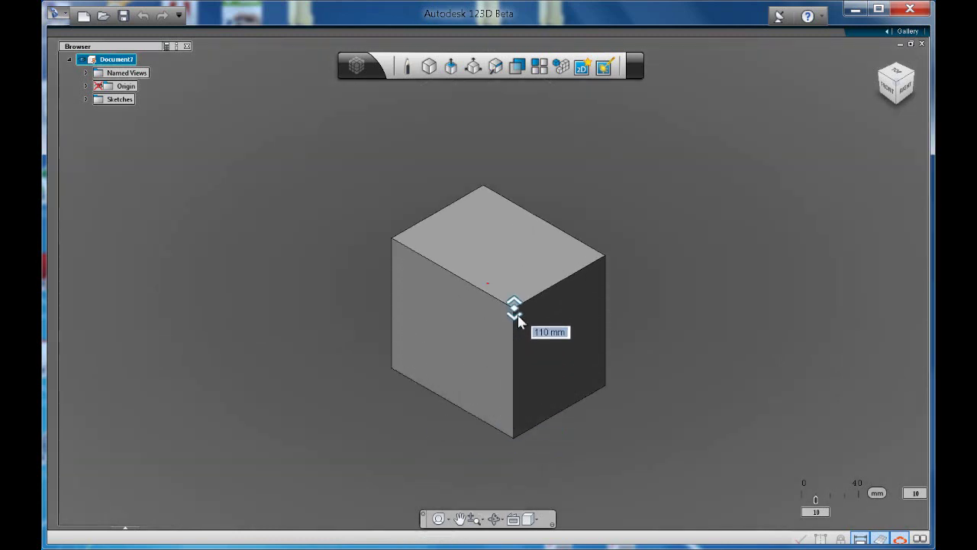
click(517, 309)
Step: Sketch a rectangle about 38 mm high near the middle of the box's front face
scroll(687, 268, up, 2)
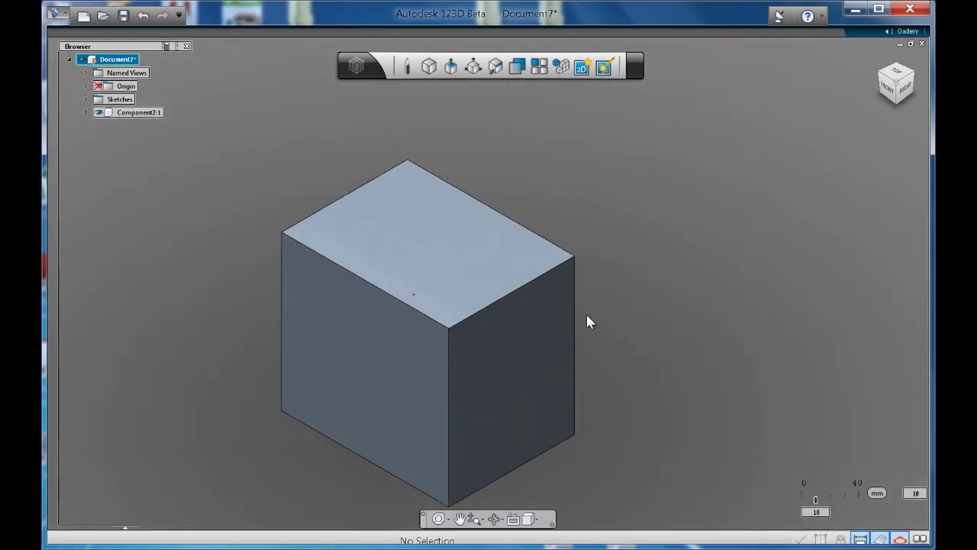
scroll(311, 373, up, 1)
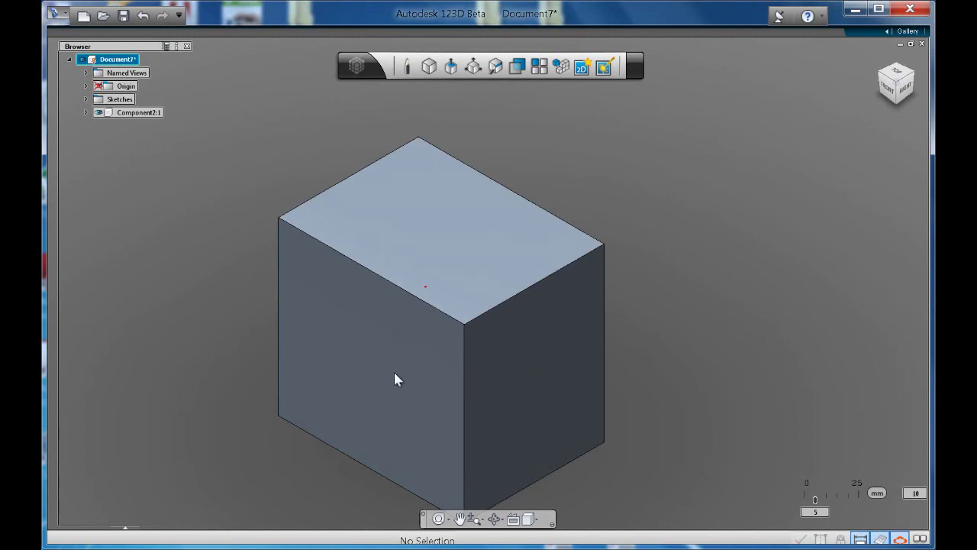
click(409, 70)
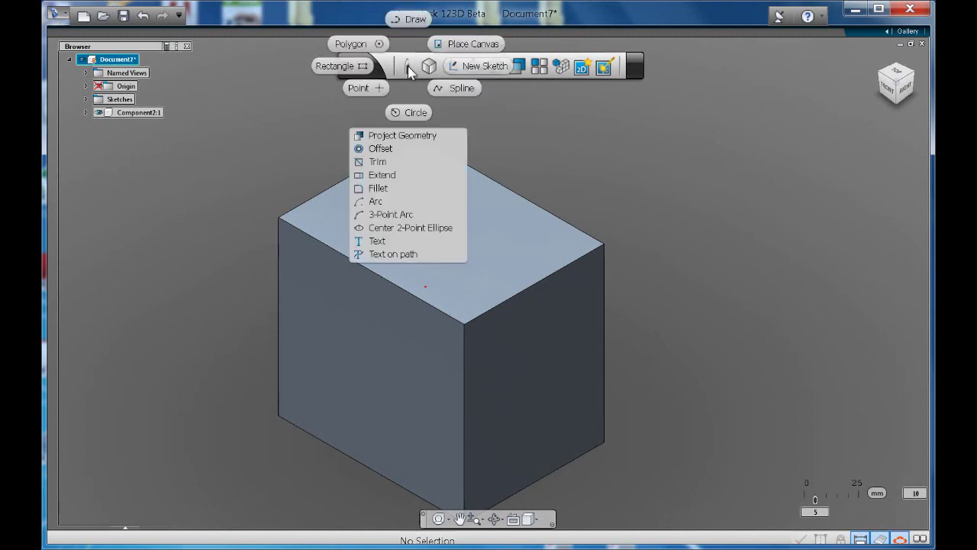
click(362, 66)
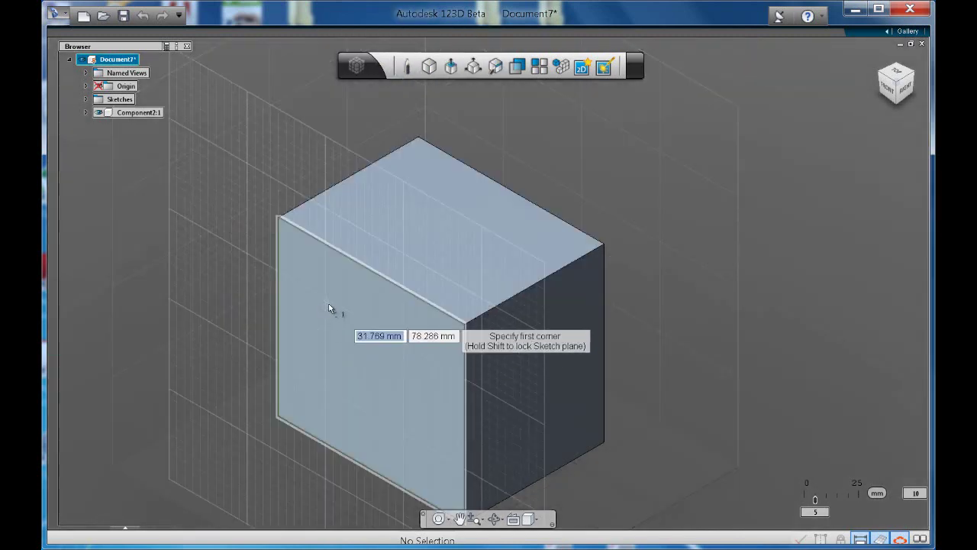
click(328, 305)
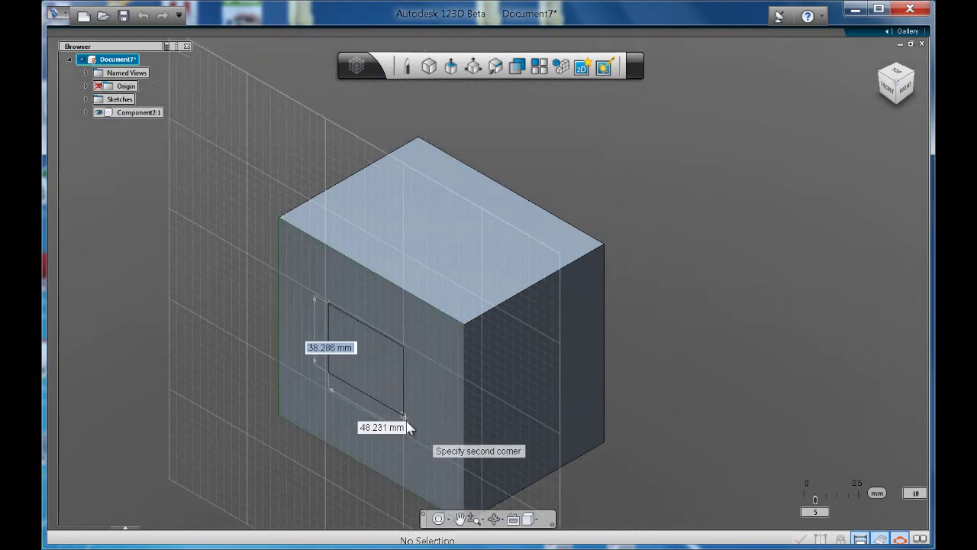
click(419, 424)
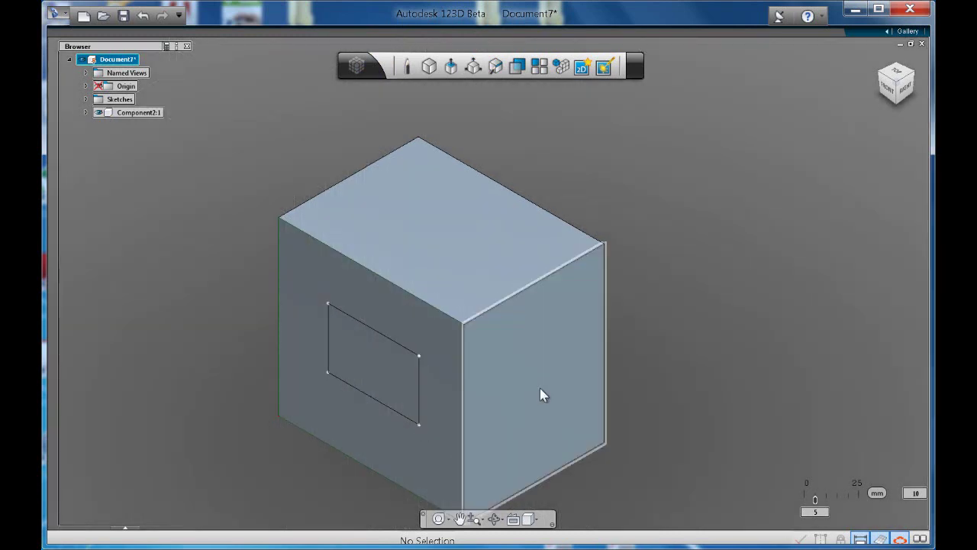
Step: Press/Pull the sketched rectangle by -165 mm to cut a rectangular opening through the whole box
click(450, 70)
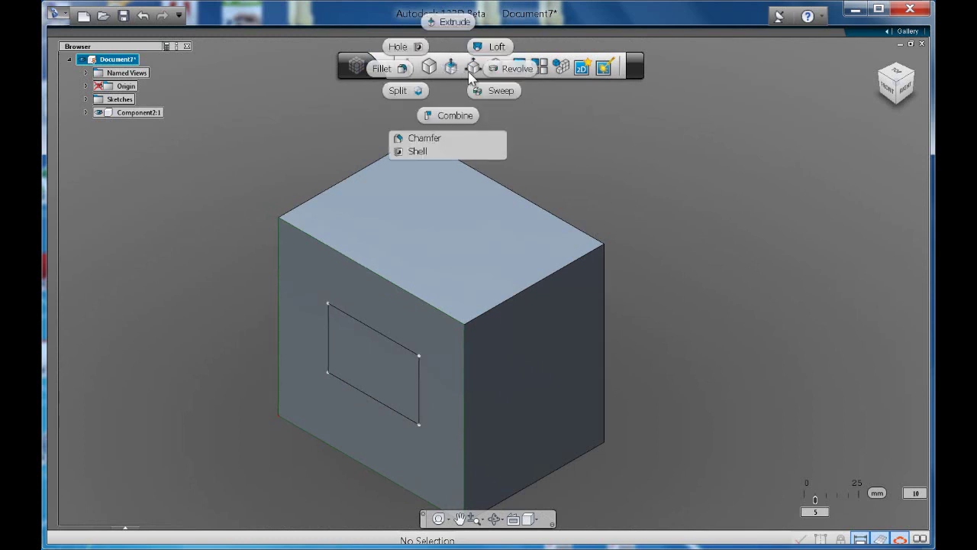
click(475, 68)
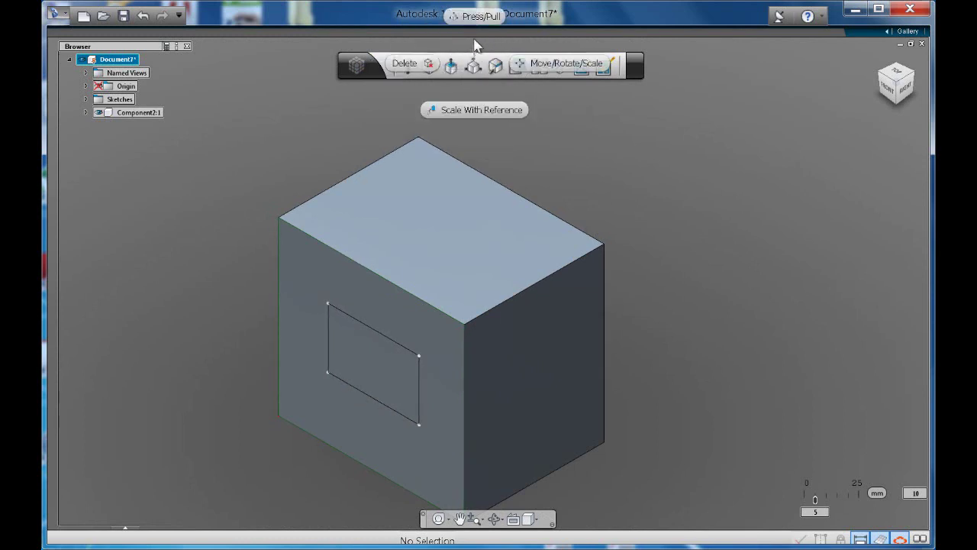
click(474, 17)
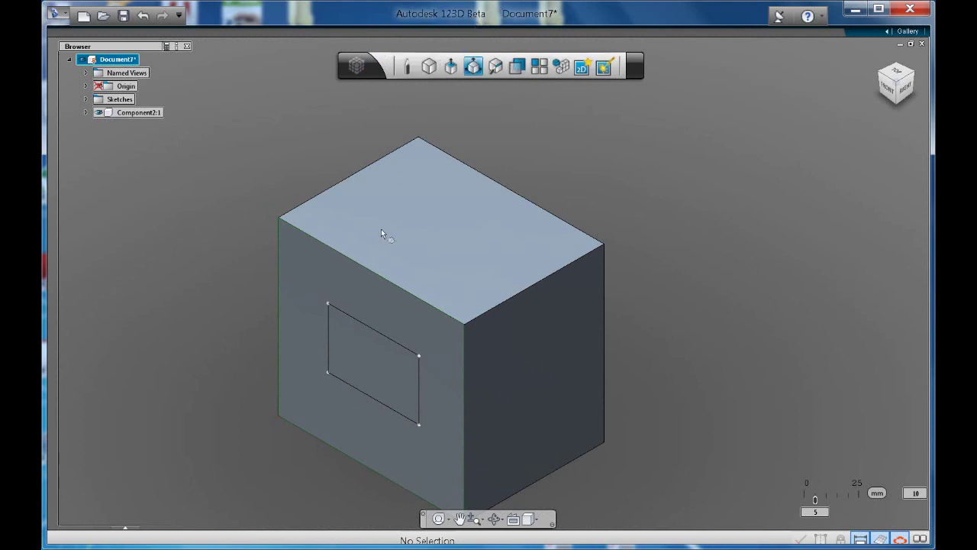
click(385, 362)
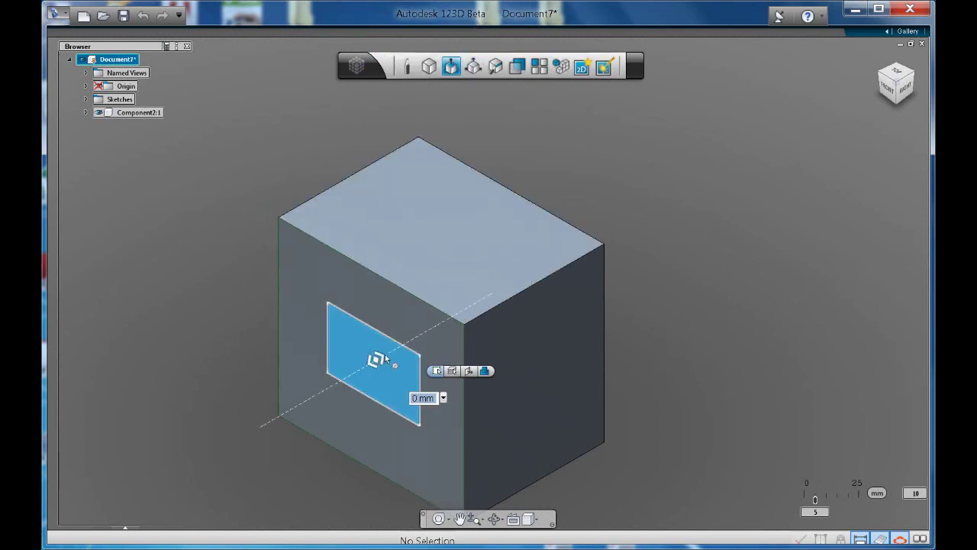
drag(385, 359, 622, 197)
key(Return)
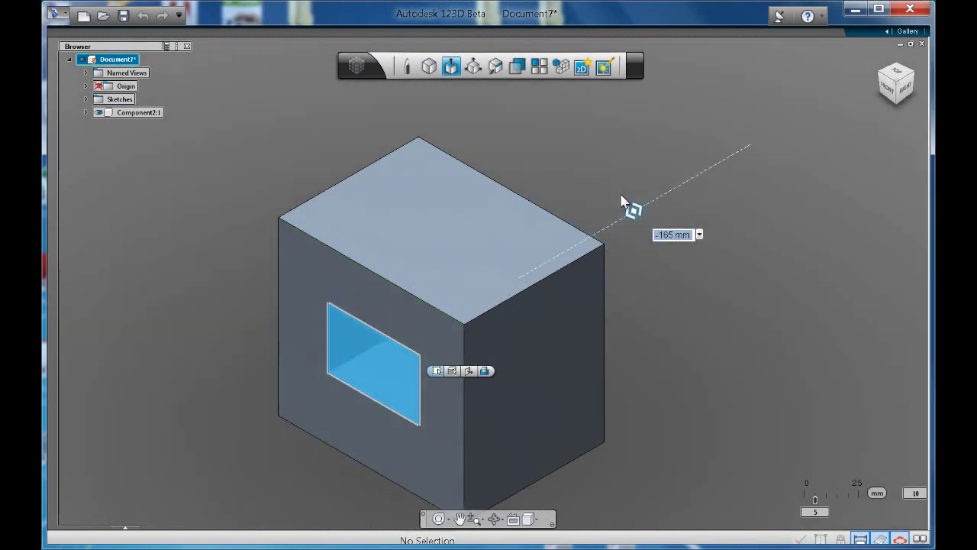
Step: Sketch a circle of about 32 mm radius on the box's right face, centred at 45 mm, 60 mm
click(892, 84)
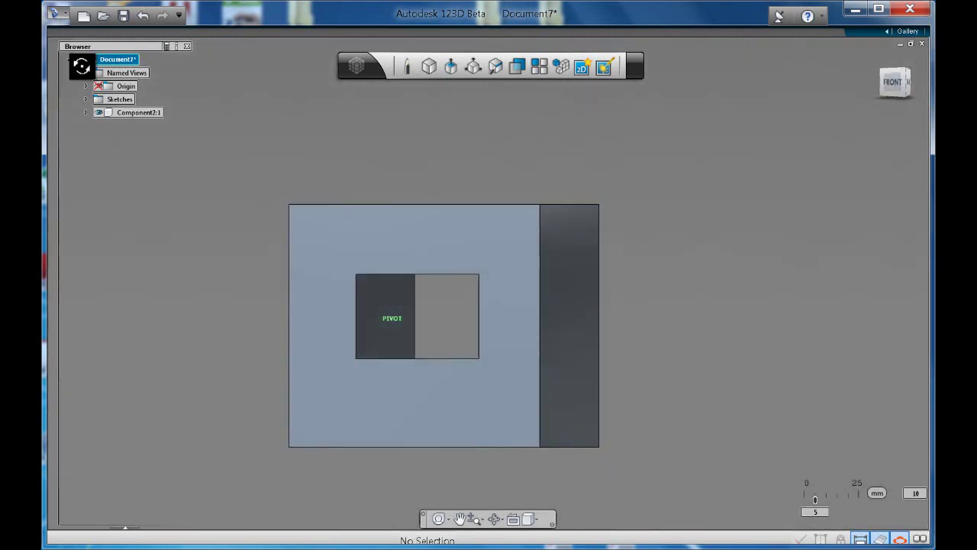
shift+middle_drag(82, 66, 878, 102)
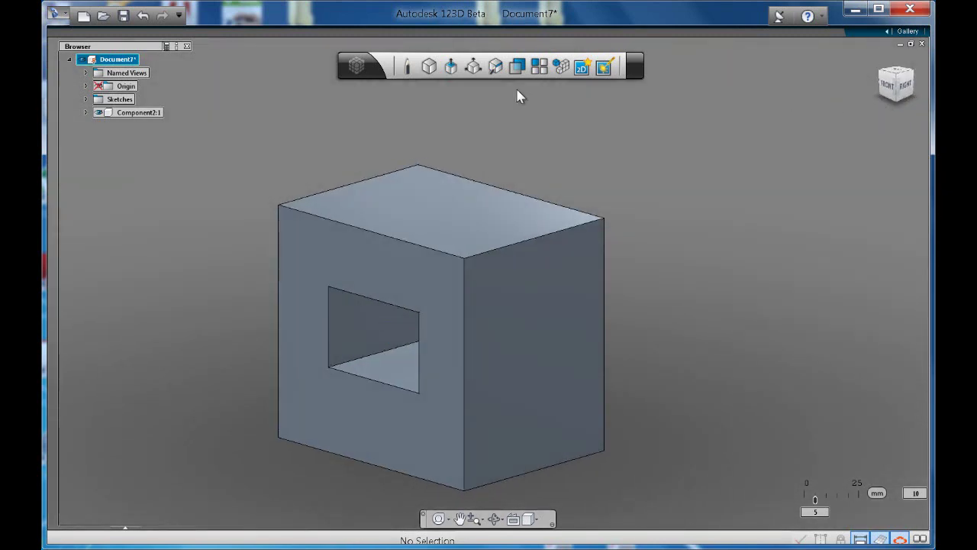
click(410, 68)
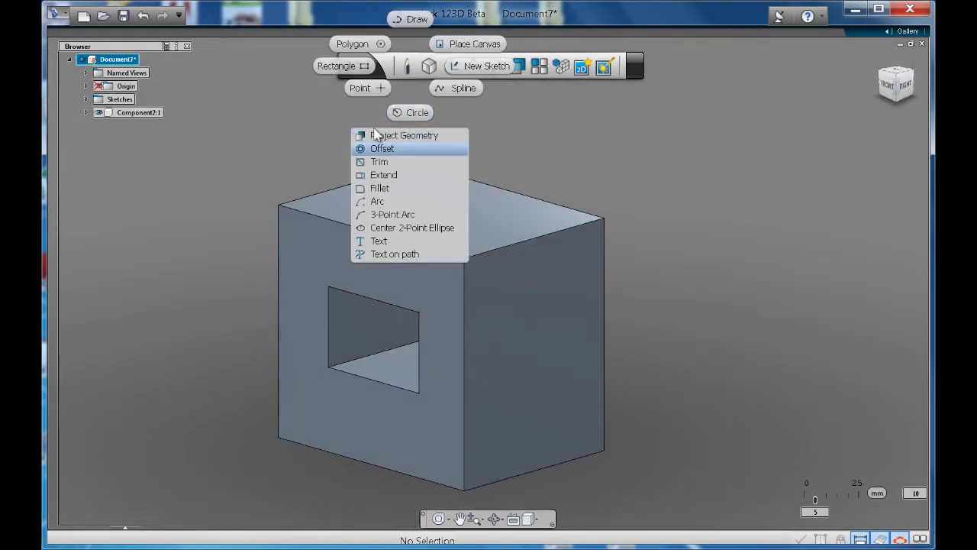
click(408, 111)
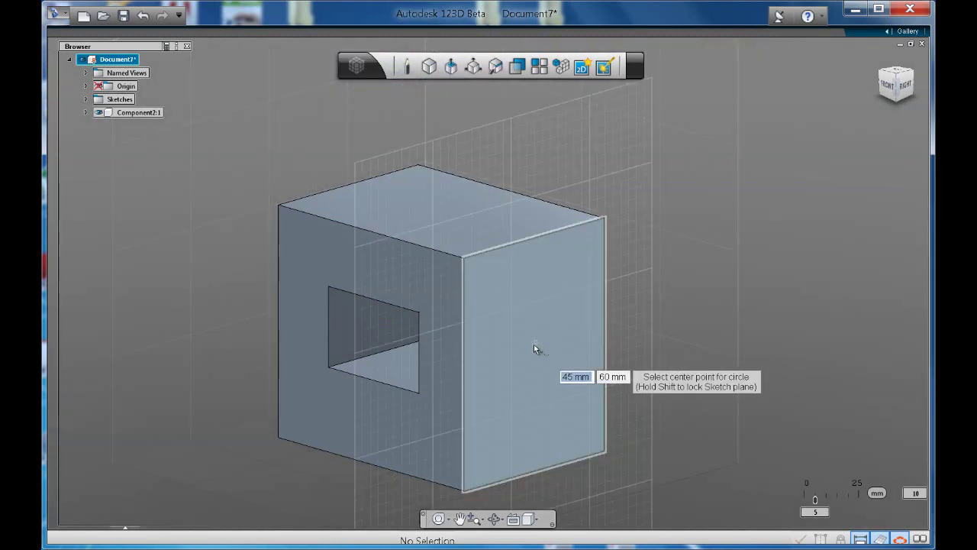
click(534, 344)
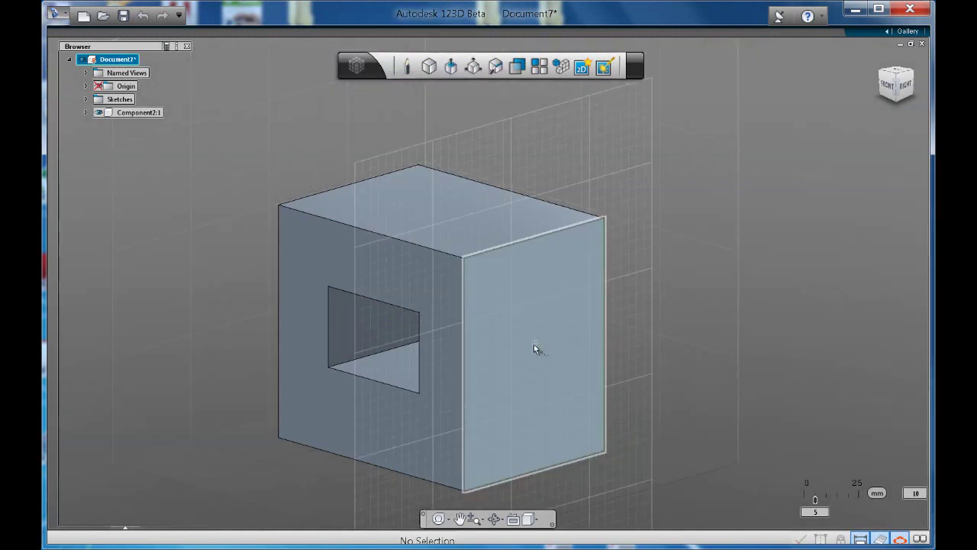
click(567, 386)
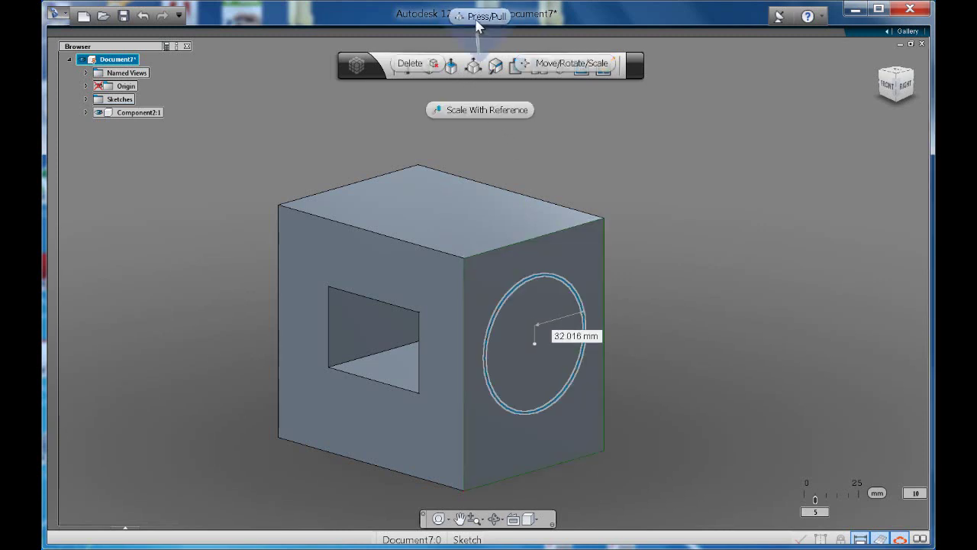
Step: Press/Pull the circle by -180 mm to cut a round hole through the box, crossing the rectangular opening
click(480, 66)
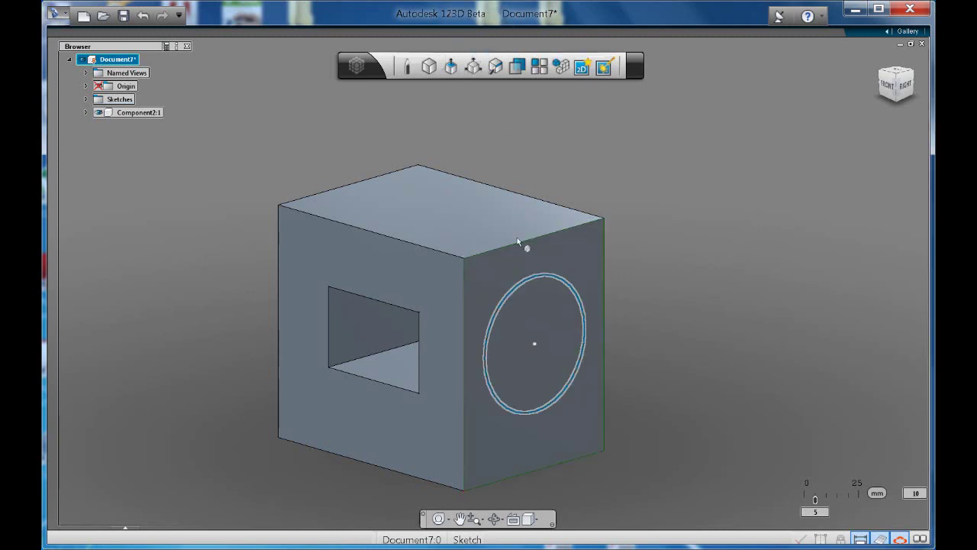
click(546, 356)
drag(544, 360, 263, 288)
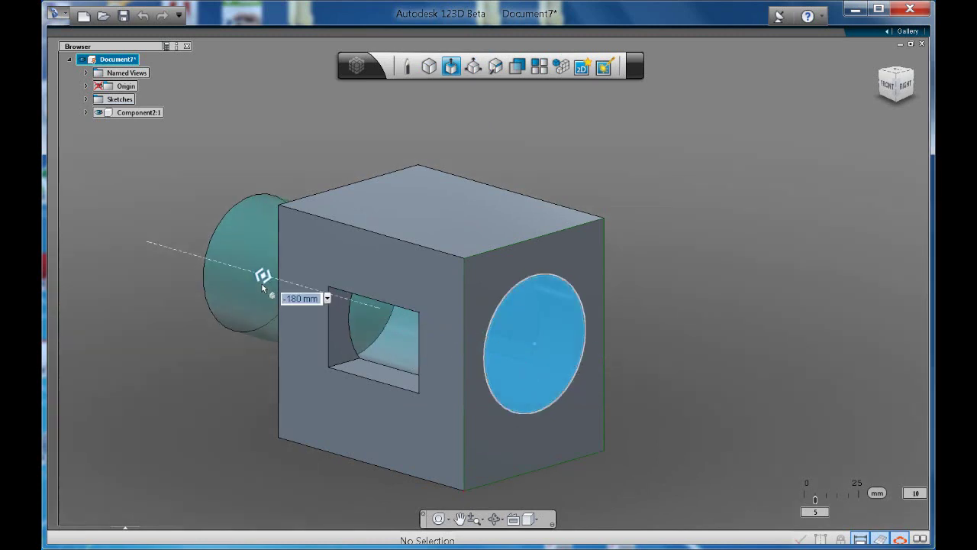
key(Return)
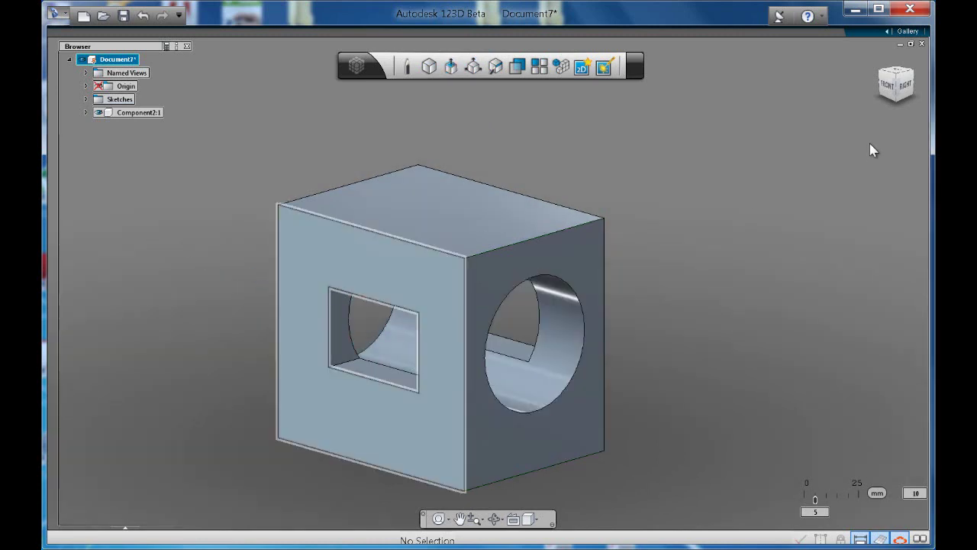
Step: Create a cylinder standing on the ground grid in front of the box's rectangular opening
drag(892, 86, 98, 102)
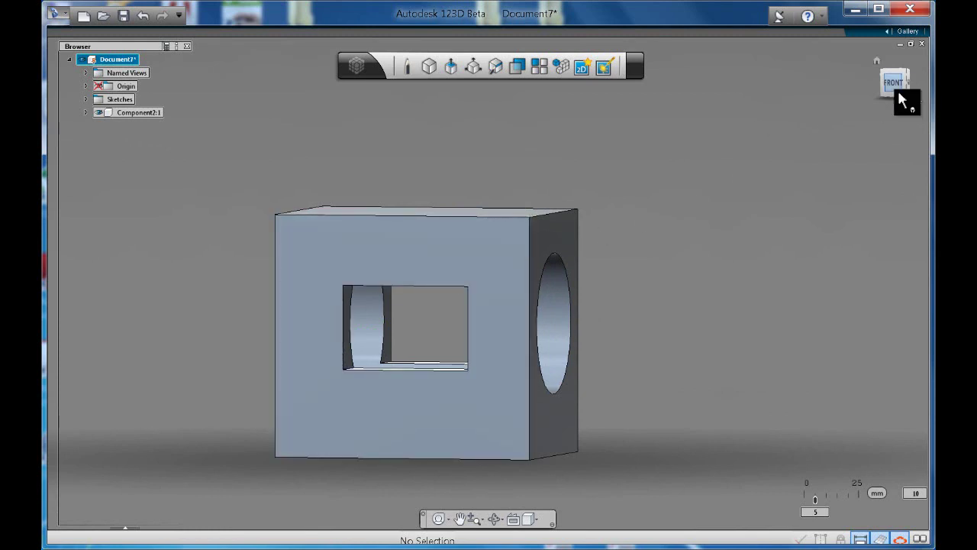
click(904, 81)
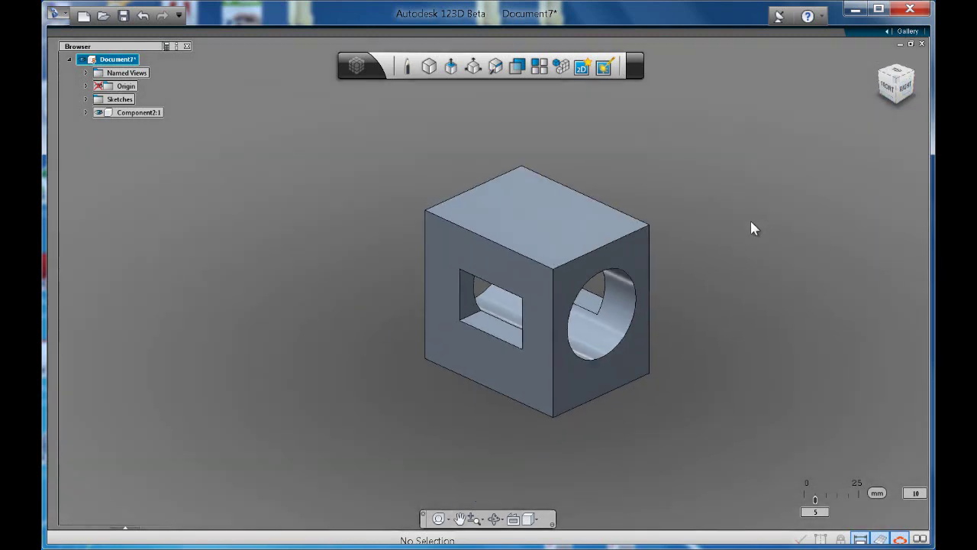
scroll(726, 224, down, 1)
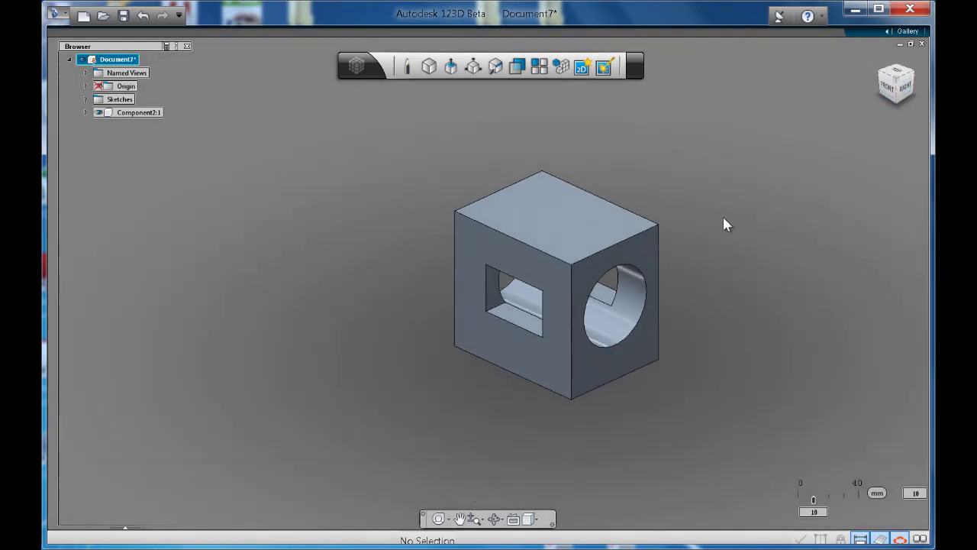
click(432, 73)
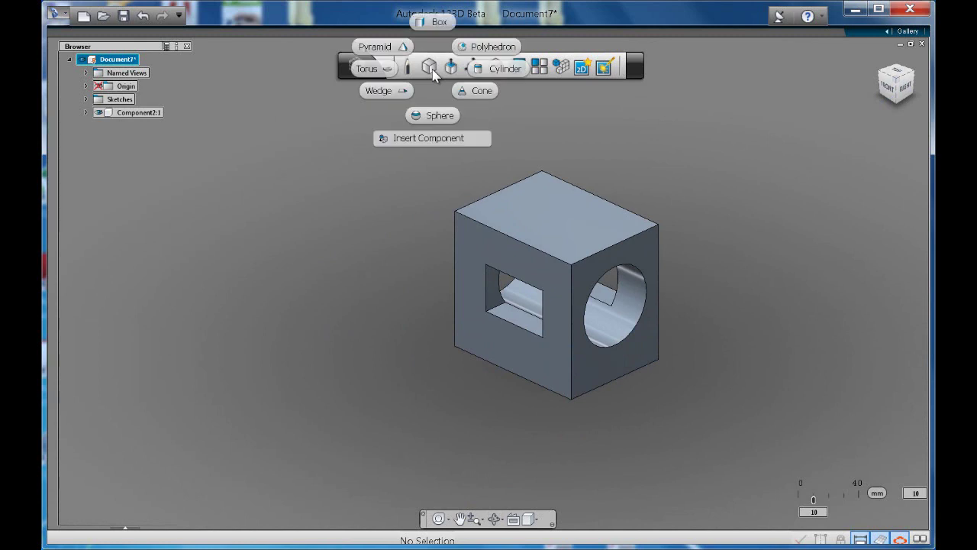
click(490, 69)
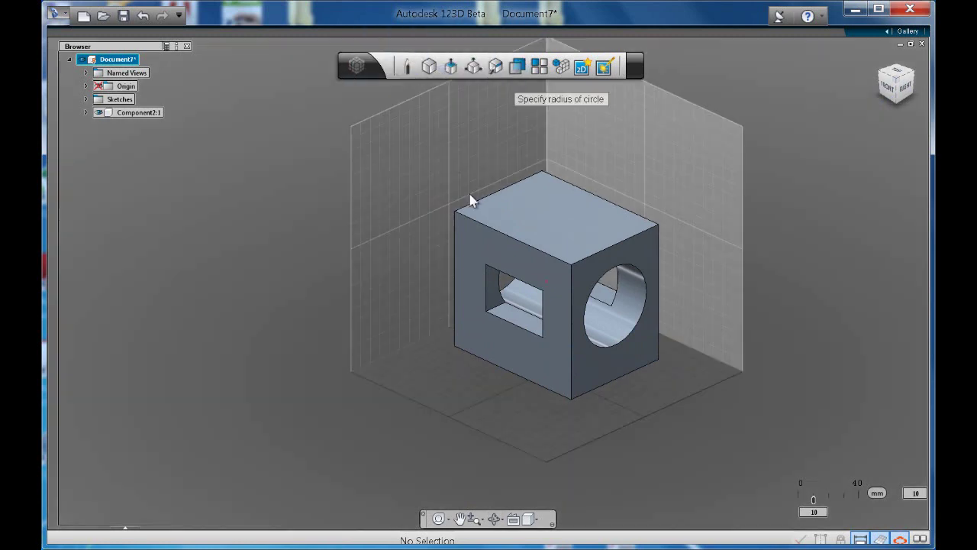
click(424, 407)
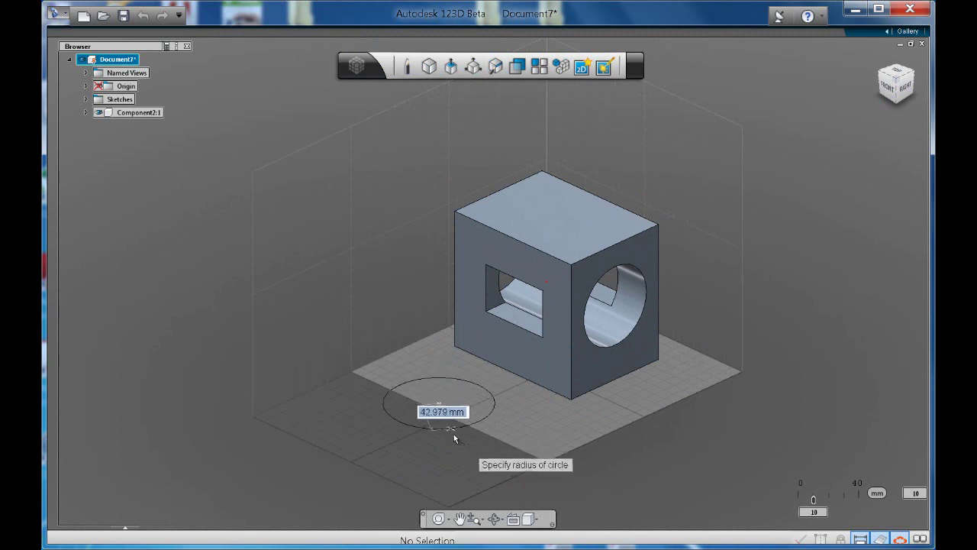
click(448, 428)
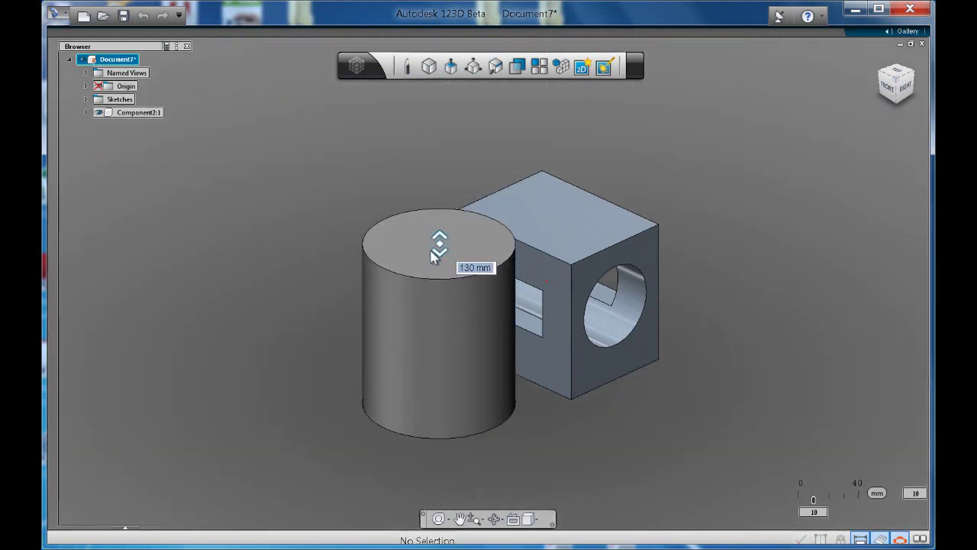
click(434, 265)
scroll(650, 325, up, 4)
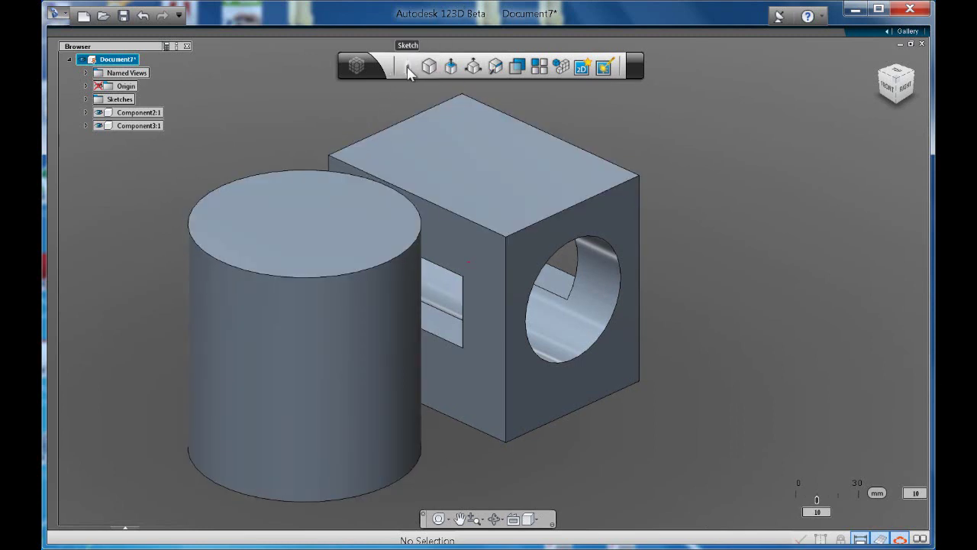
click(408, 69)
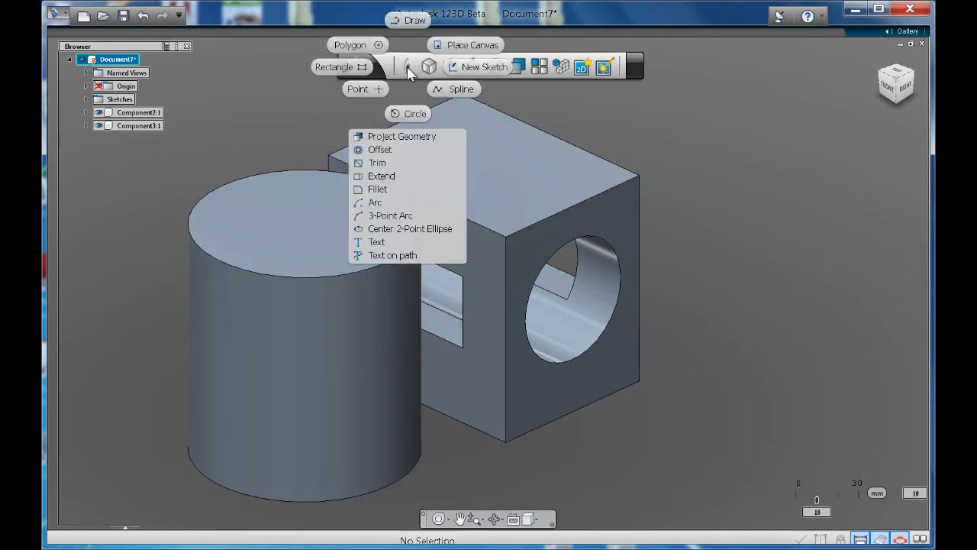
click(359, 69)
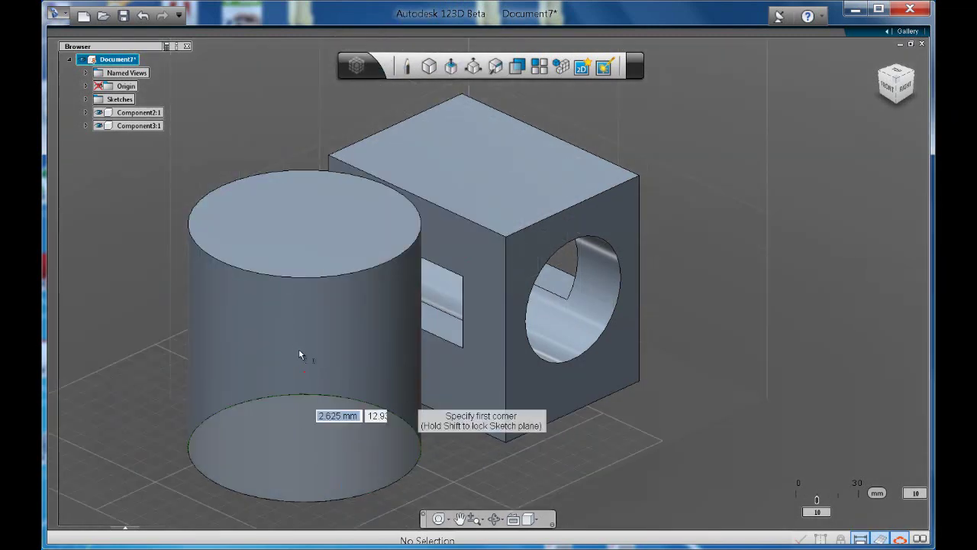
scroll(299, 353, down, 5)
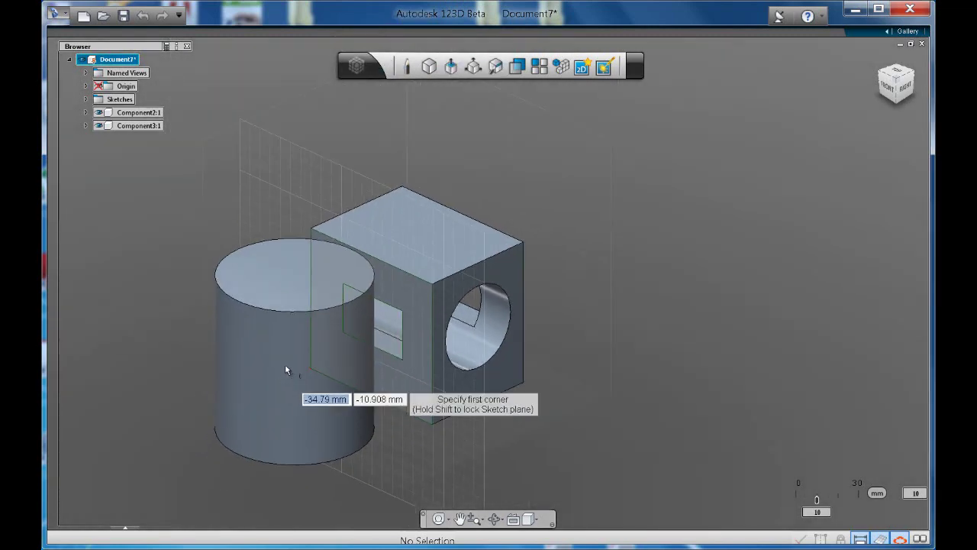
scroll(286, 371, up, 4)
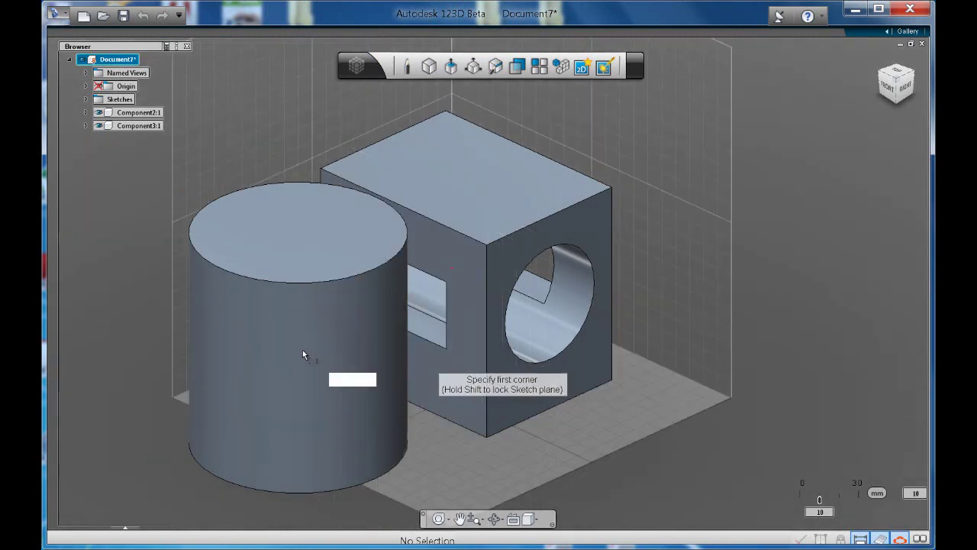
key(Escape)
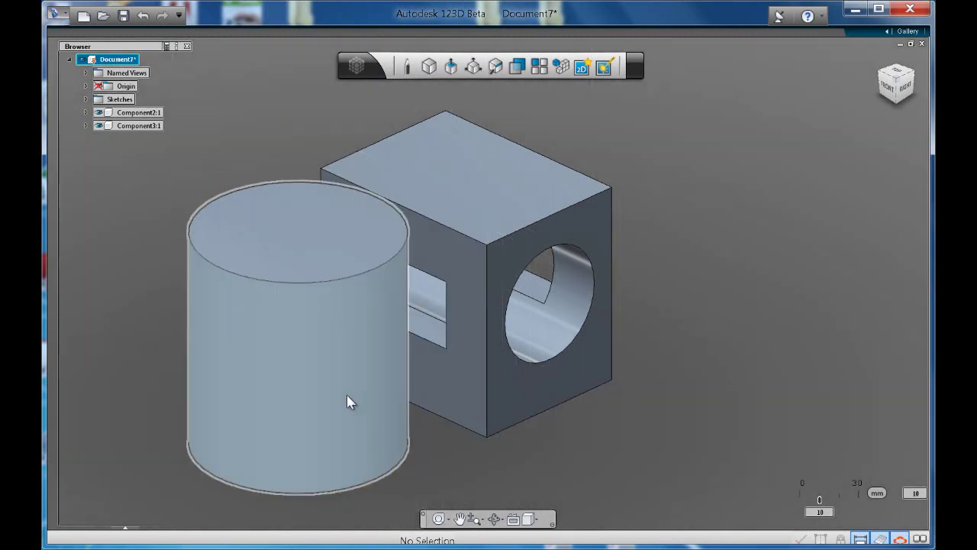
Step: Create a work plane tangent to the cylinder's curved face at 0.0 deg
click(347, 402)
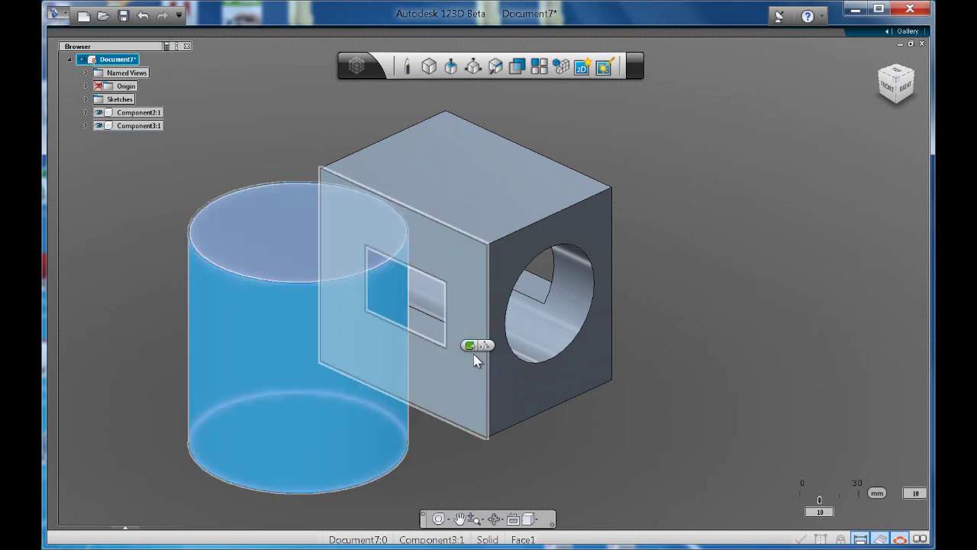
mouse_move(472, 347)
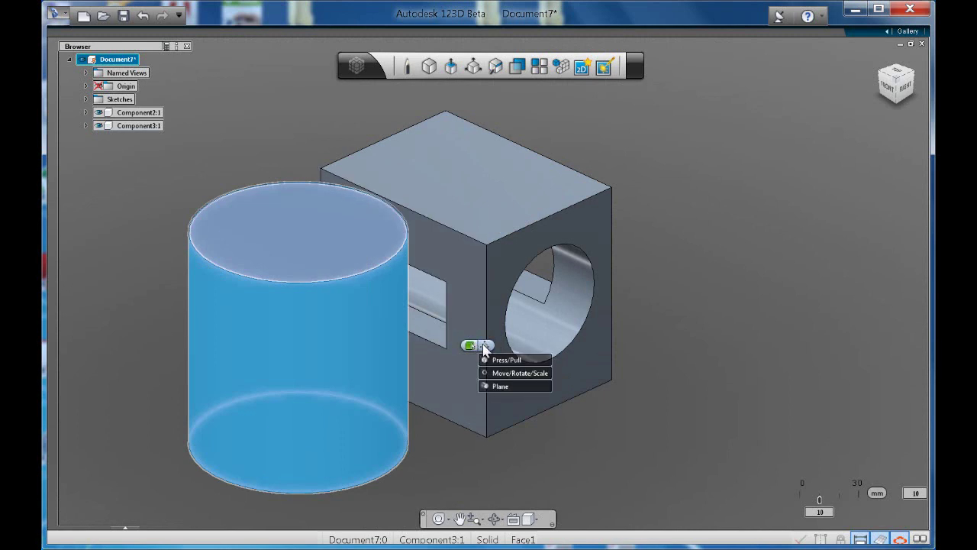
click(500, 386)
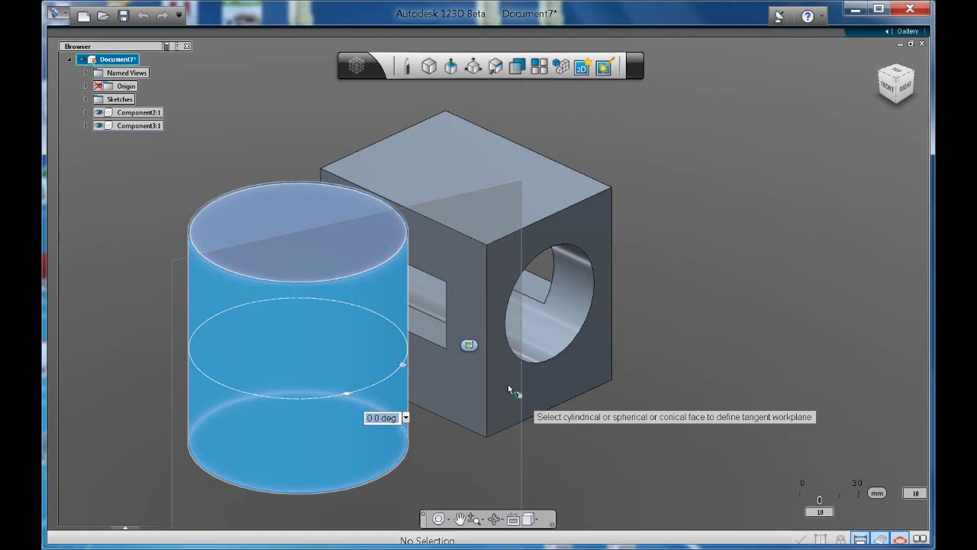
scroll(125, 272, down, 1)
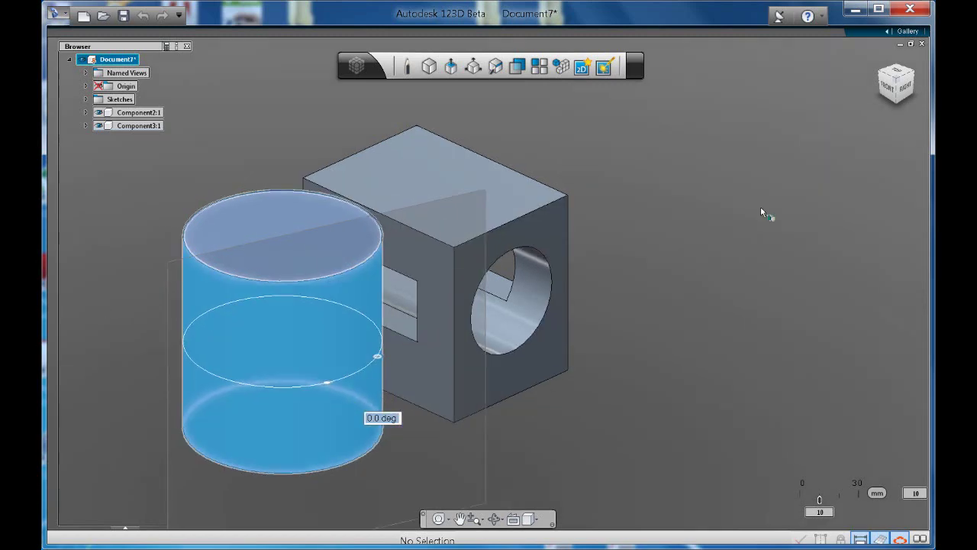
click(886, 85)
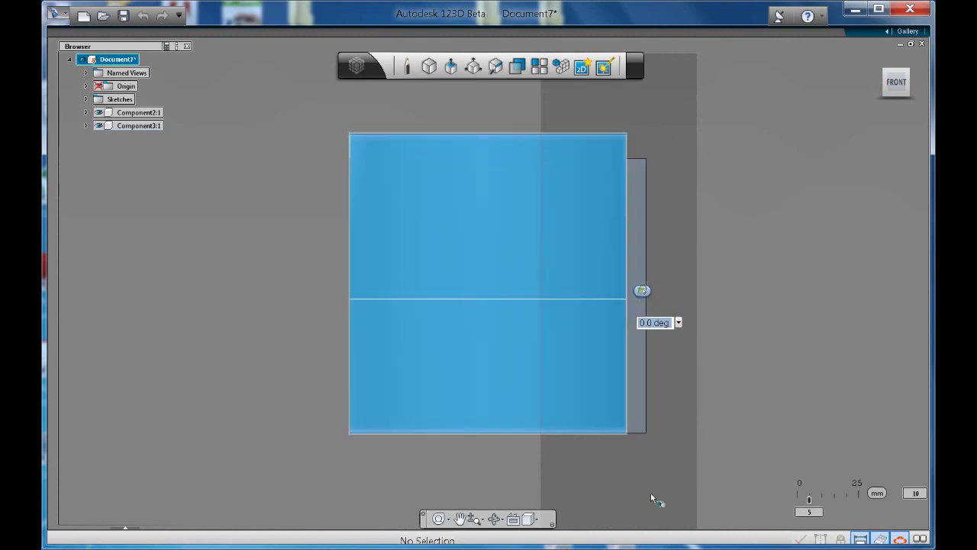
click(652, 494)
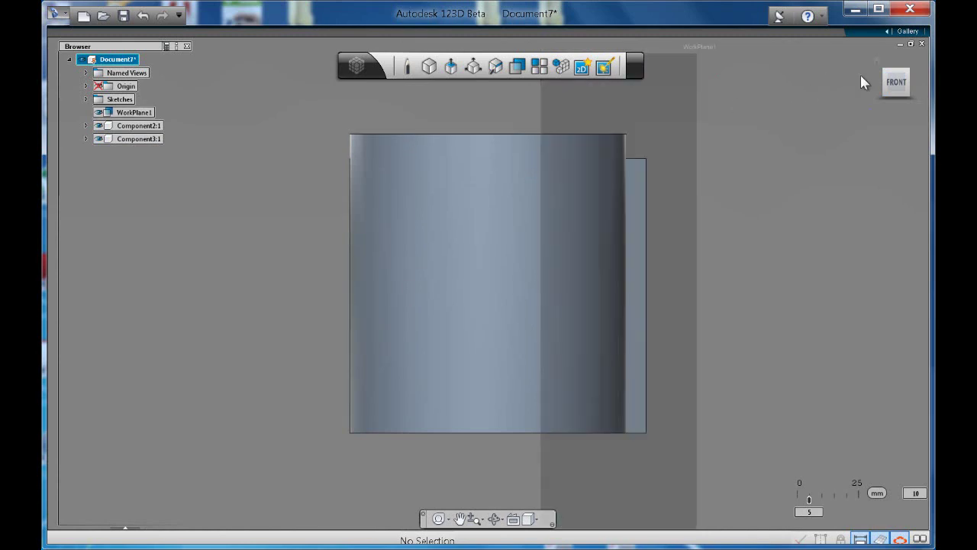
Step: Start a new sketch on the tangent work plane and draw a rectangle over the middle of the cylinder's side
click(912, 77)
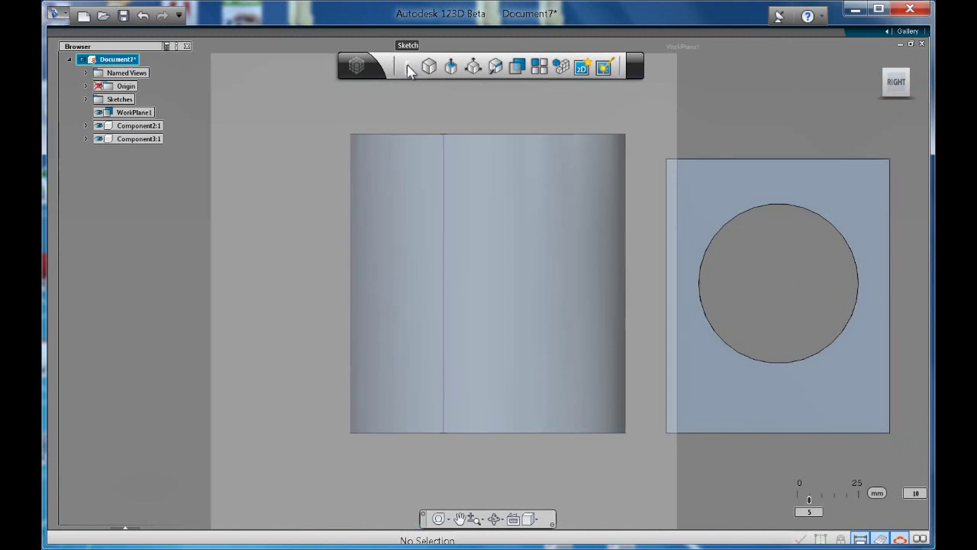
mouse_move(409, 69)
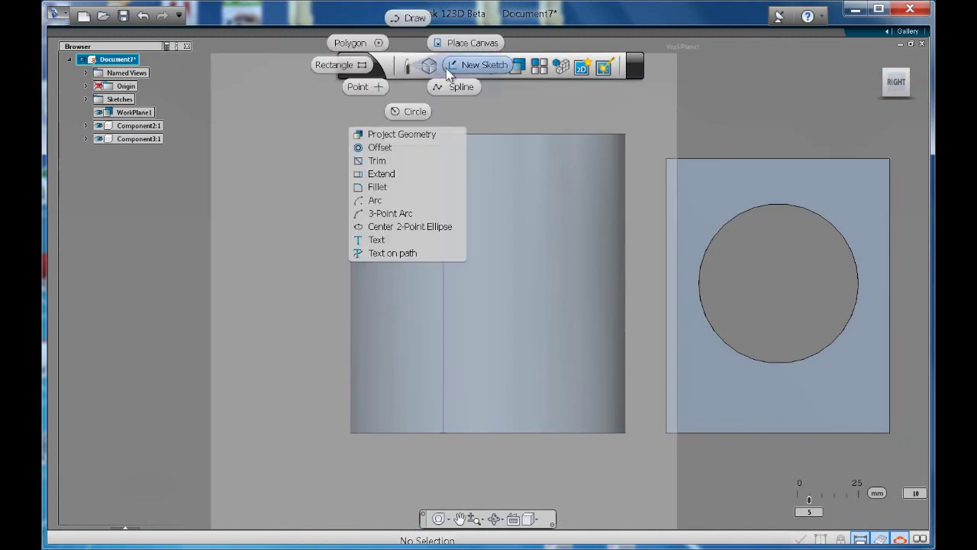
click(469, 67)
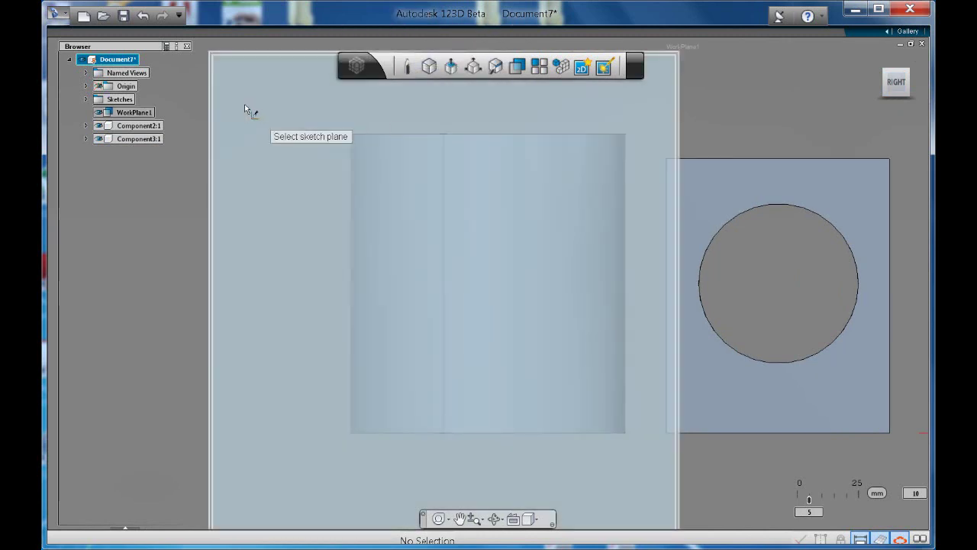
click(244, 110)
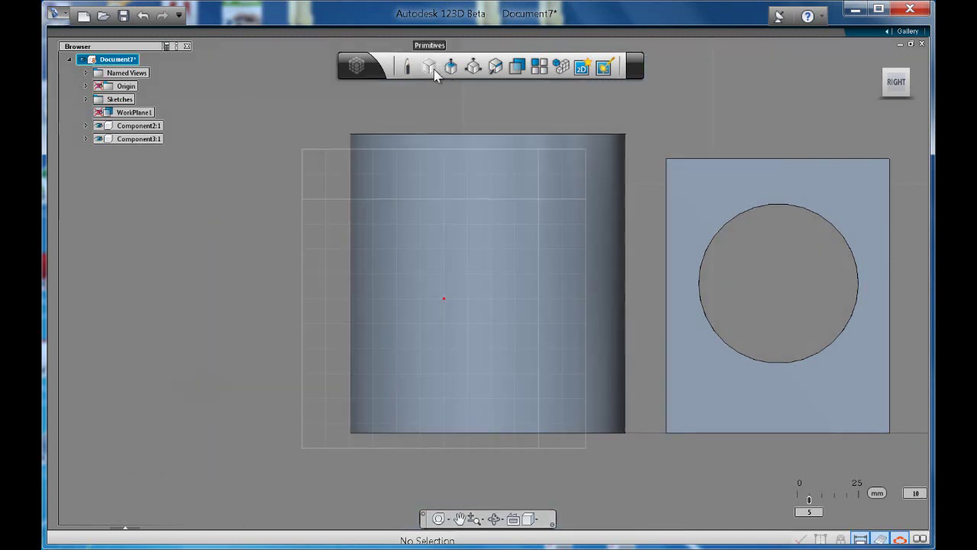
click(408, 68)
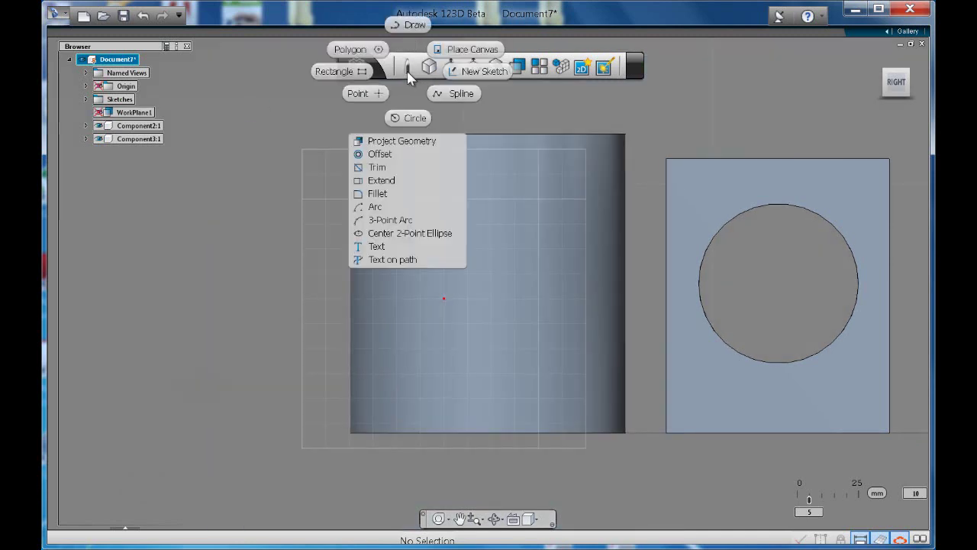
click(344, 72)
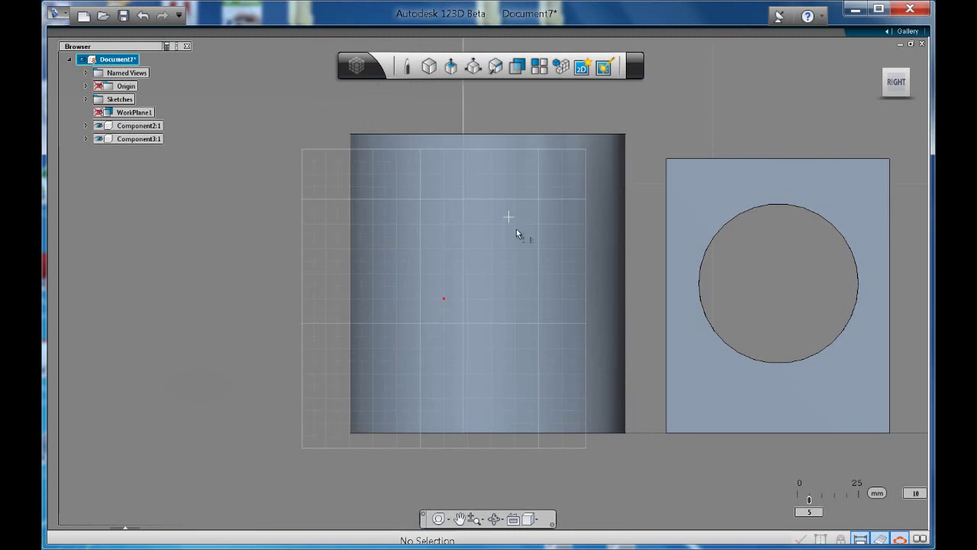
click(409, 198)
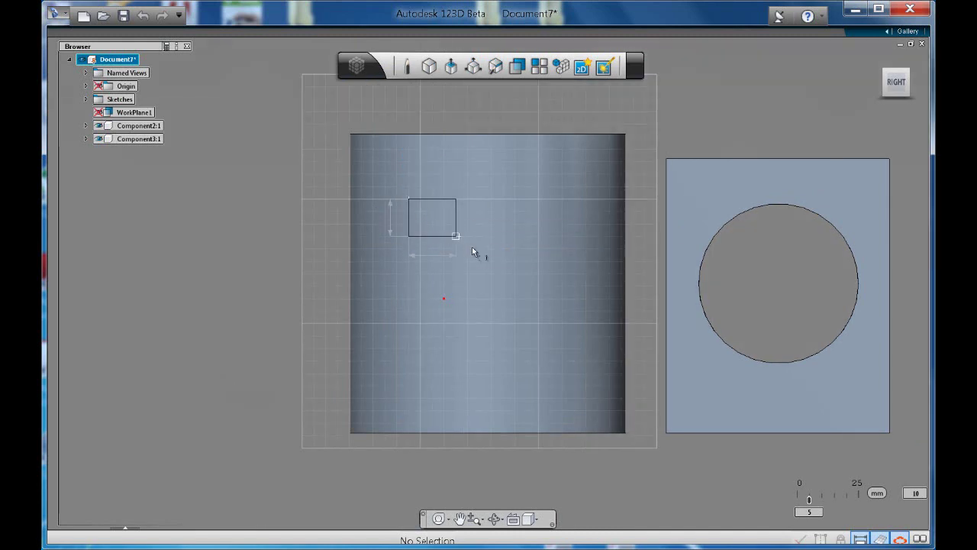
click(539, 353)
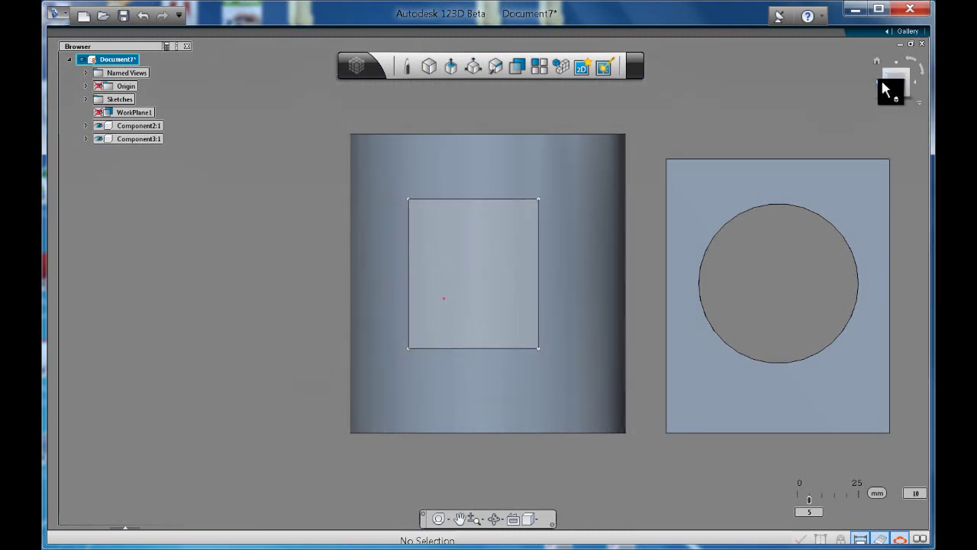
Step: Extrude the sketched rectangle by -150 mm through the cylinder
drag(883, 80, 311, 87)
drag(283, 91, 181, 101)
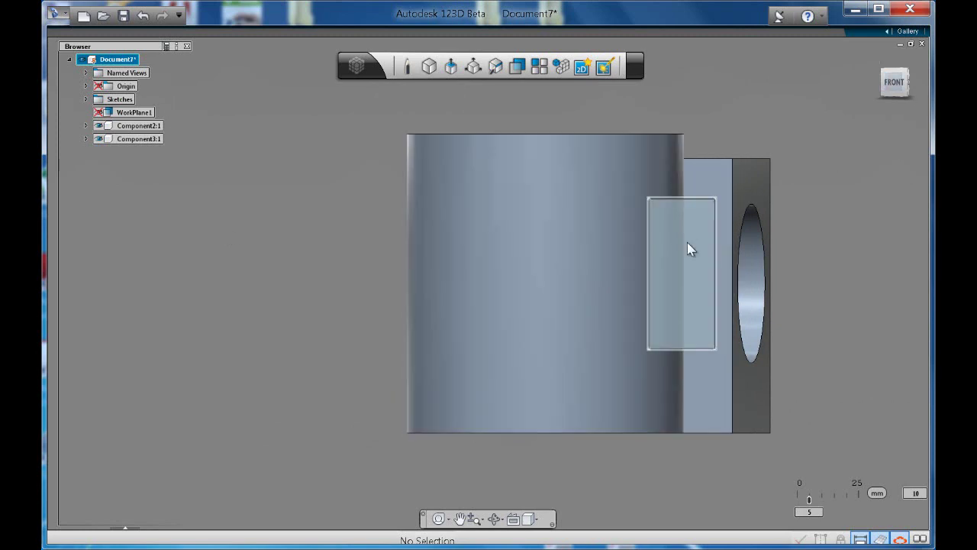
click(695, 242)
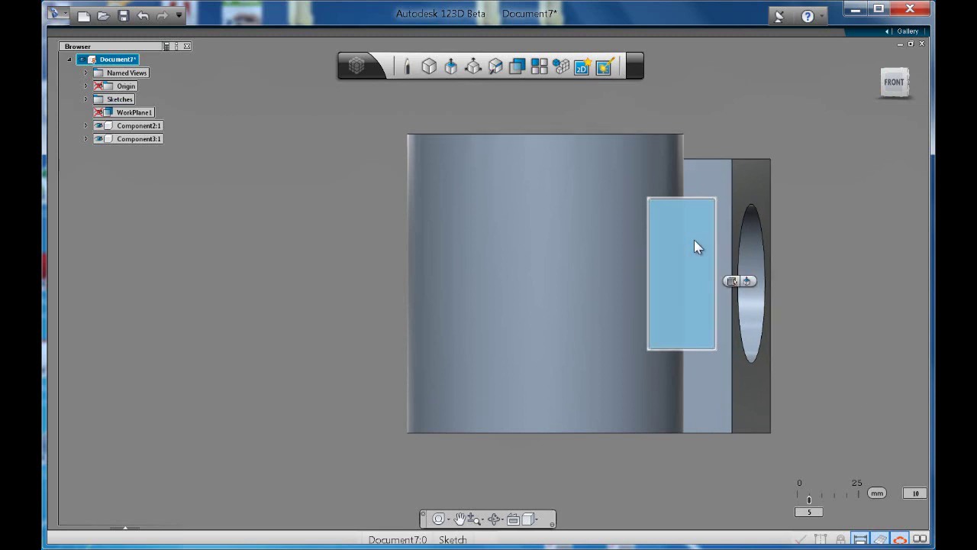
mouse_move(749, 283)
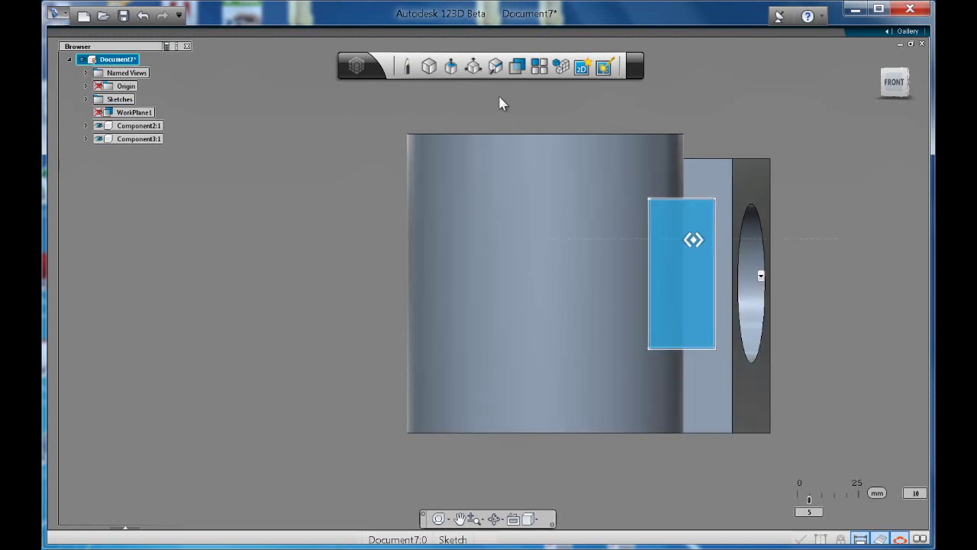
click(451, 66)
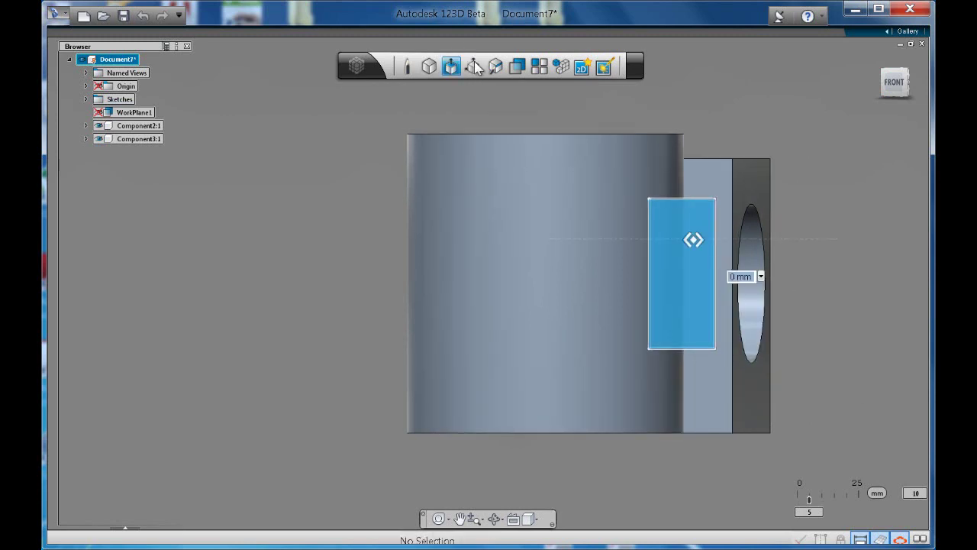
click(689, 224)
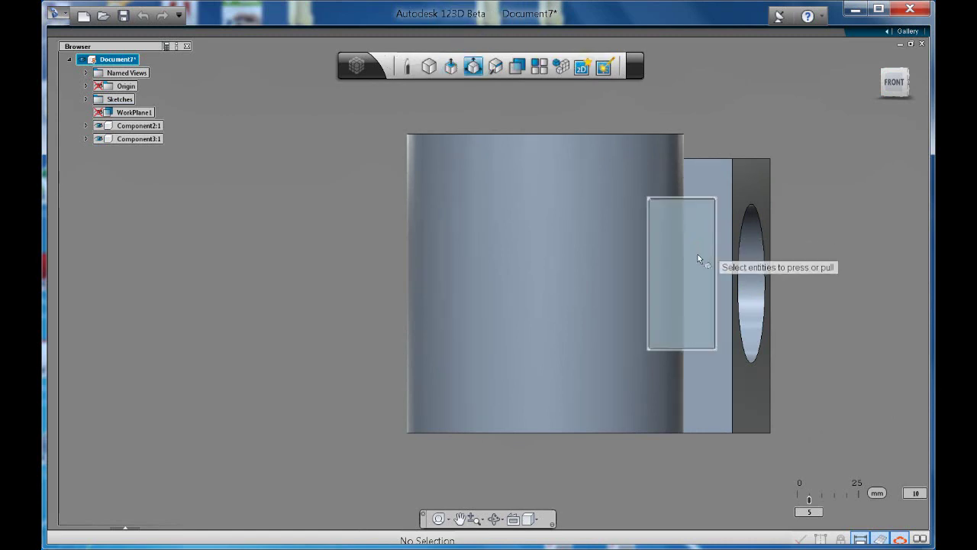
key(e)
click(708, 275)
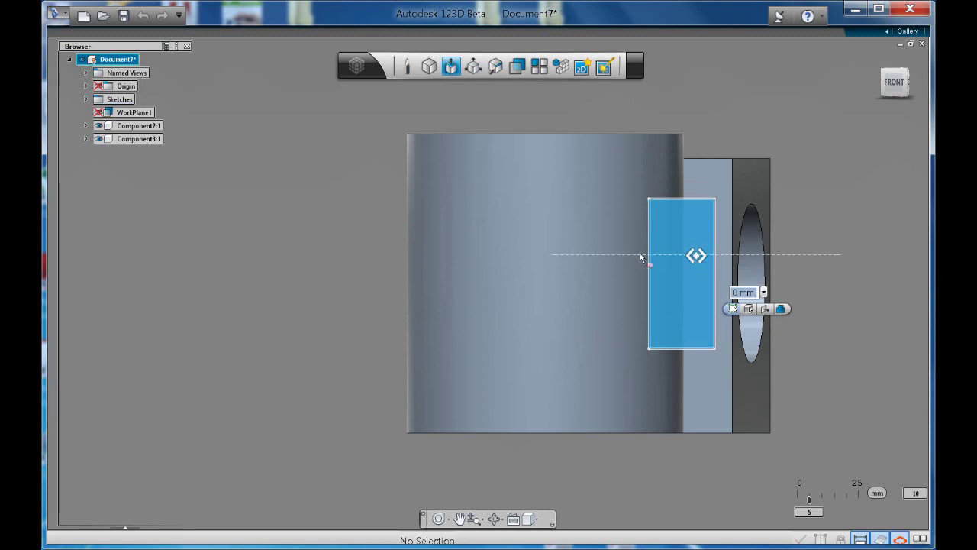
drag(640, 255, 365, 252)
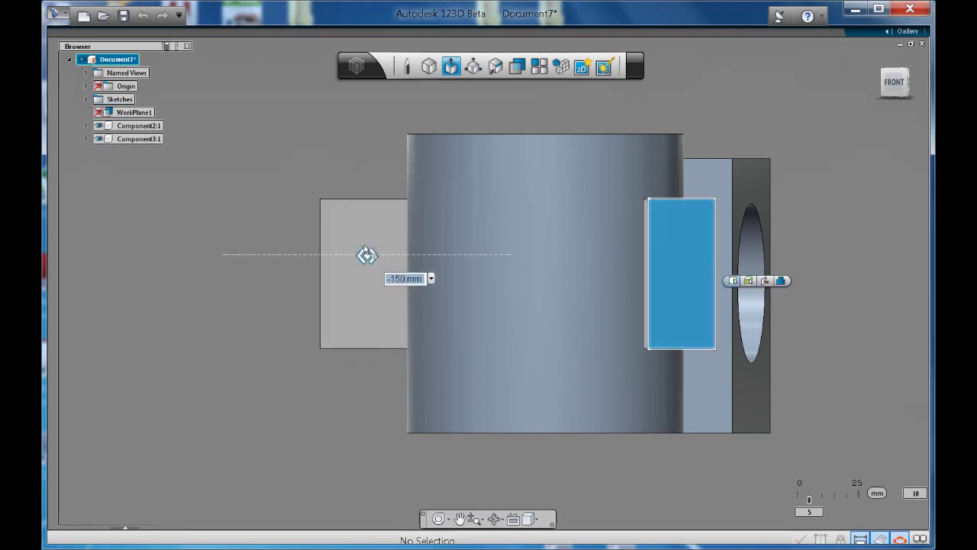
key(Return)
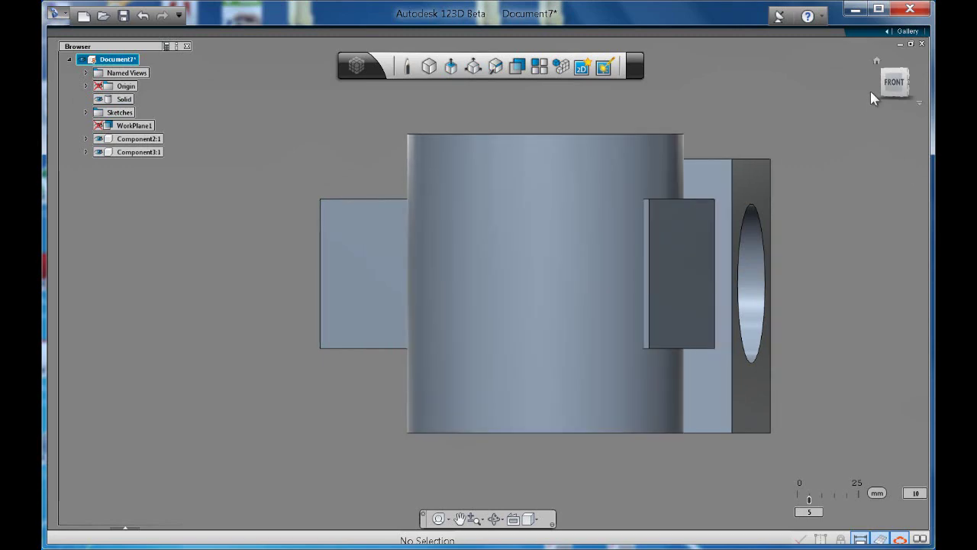
Step: Extrude the sketched rectangle by -135 mm through the cylinder, using the Cut operation
drag(881, 78, 135, 100)
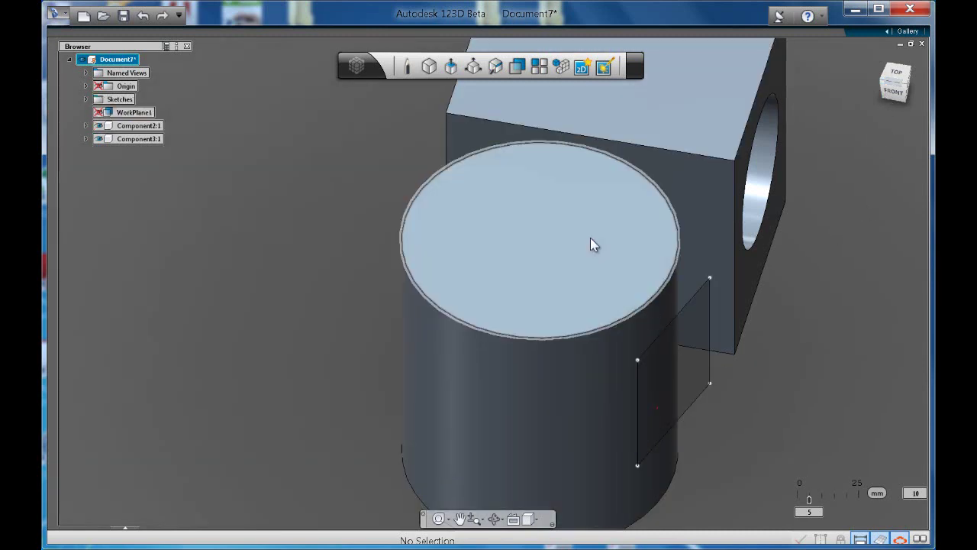
click(452, 68)
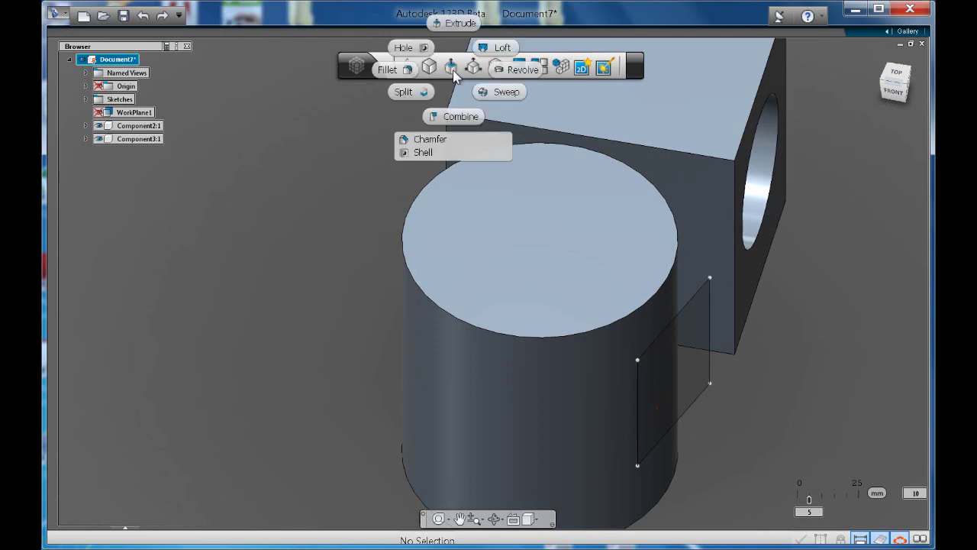
click(459, 28)
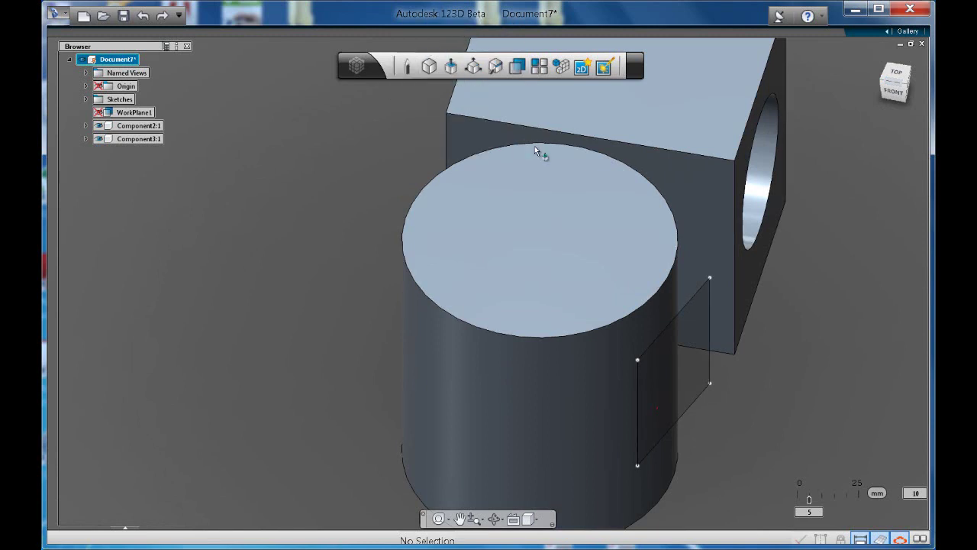
click(692, 381)
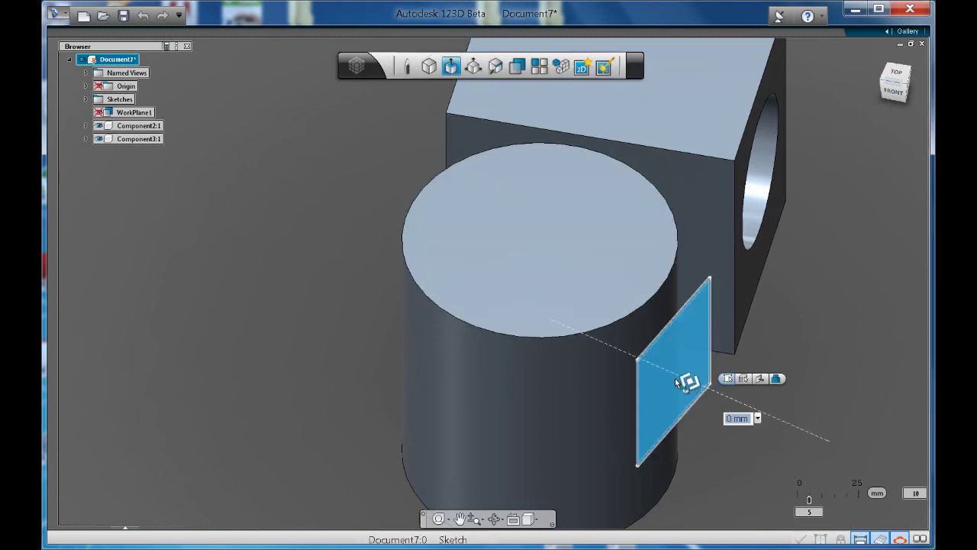
mouse_move(675, 378)
mouse_down()
mouse_move(579, 347)
mouse_move(413, 238)
mouse_up()
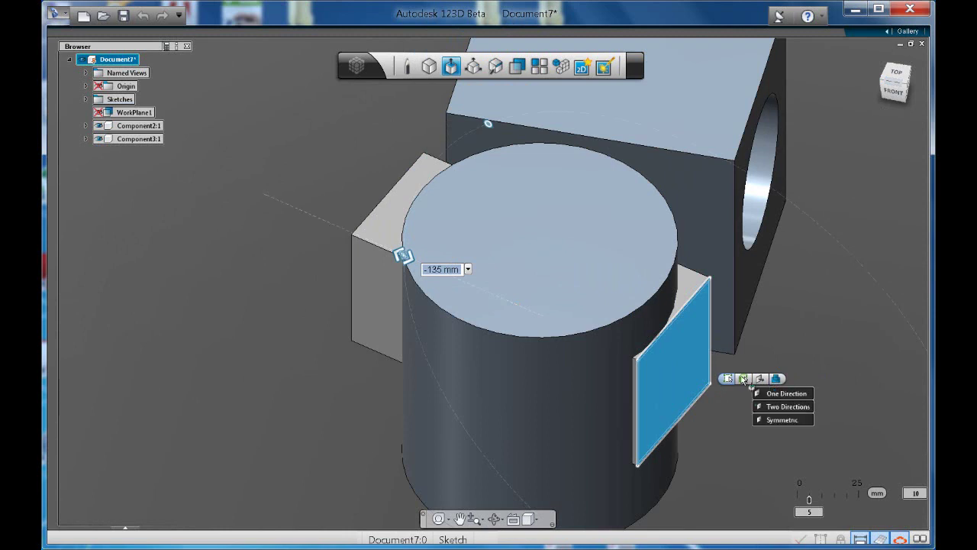
click(744, 380)
mouse_move(777, 380)
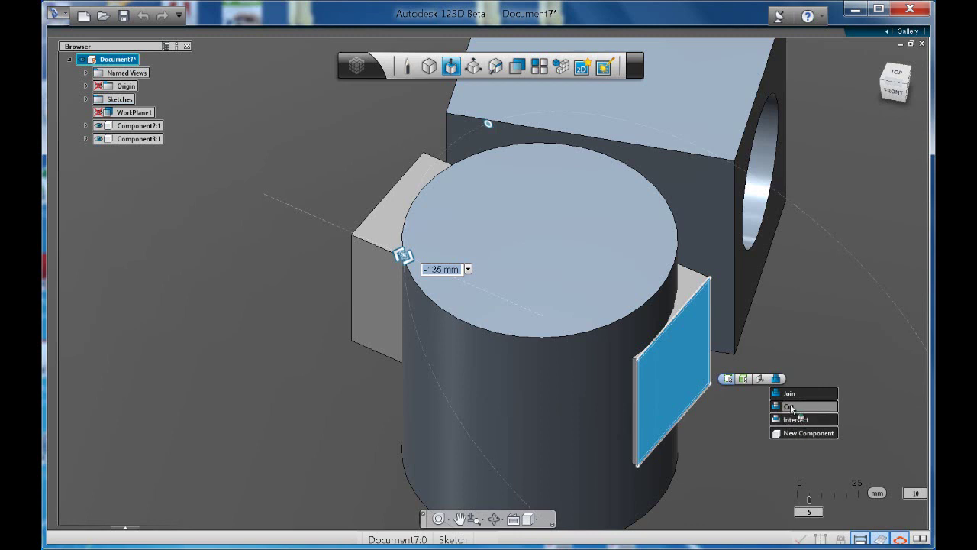
click(792, 407)
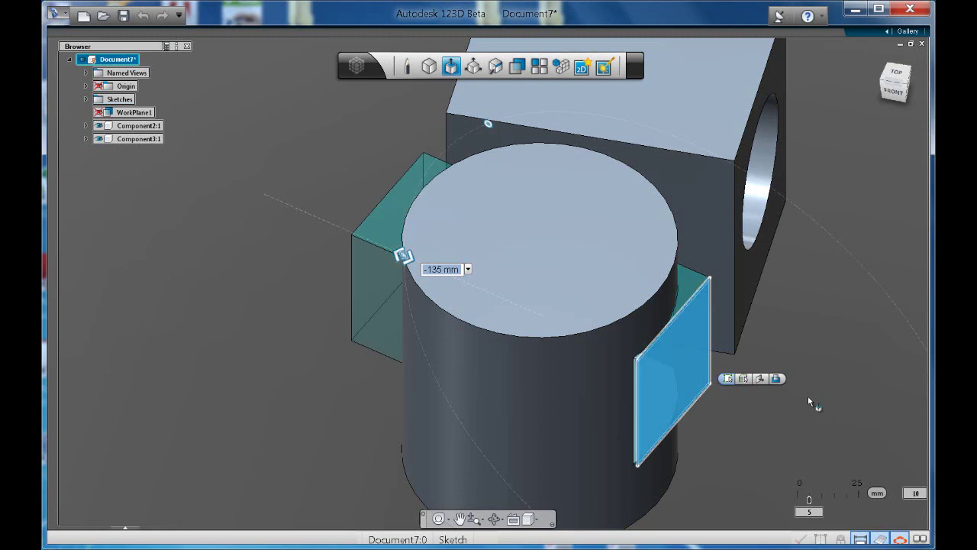
click(808, 396)
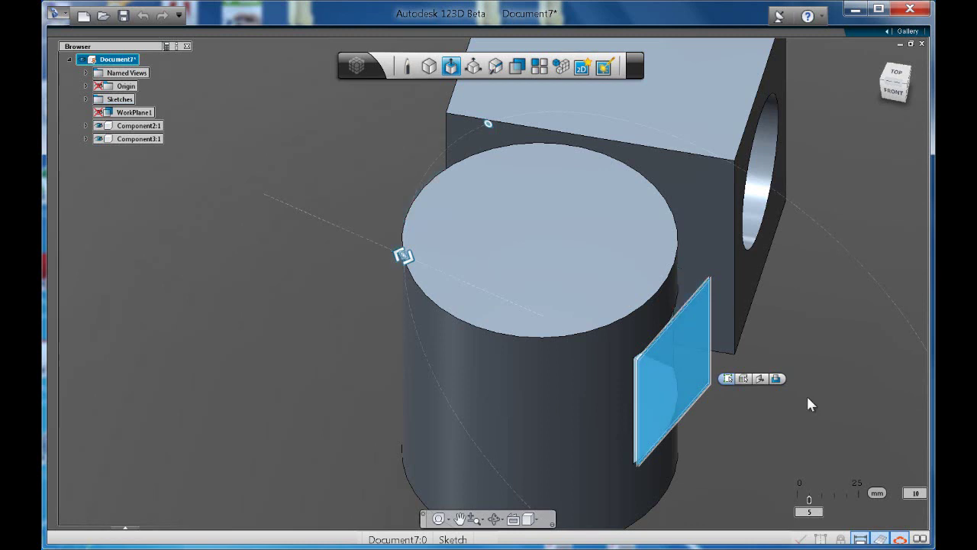
Step: Create a sphere on the ground grid in front of the cylinder
click(908, 91)
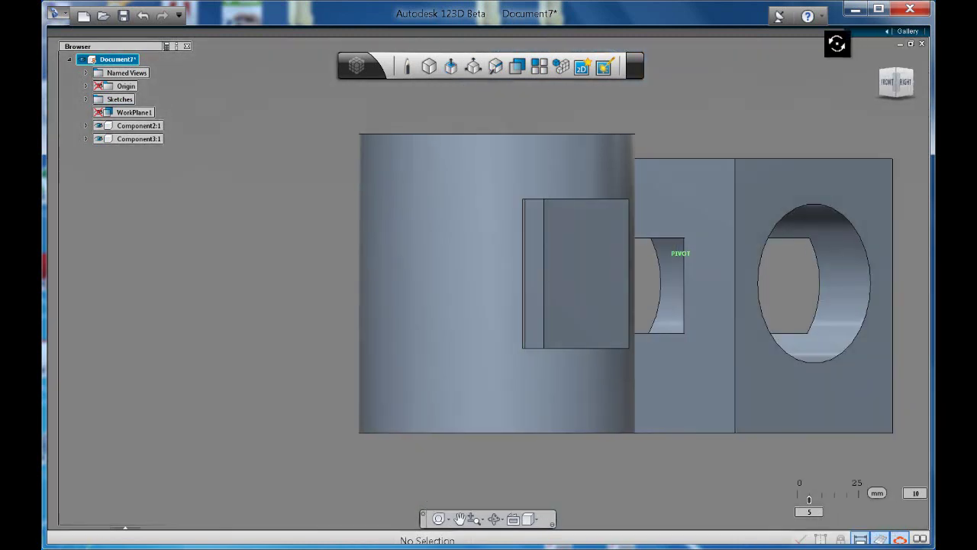
drag(748, 56, 894, 90)
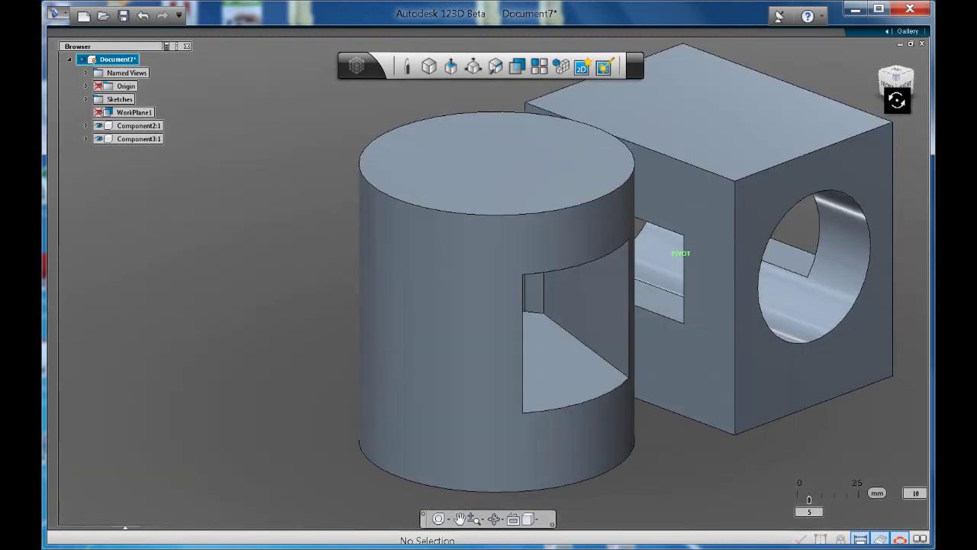
scroll(748, 191, down, 5)
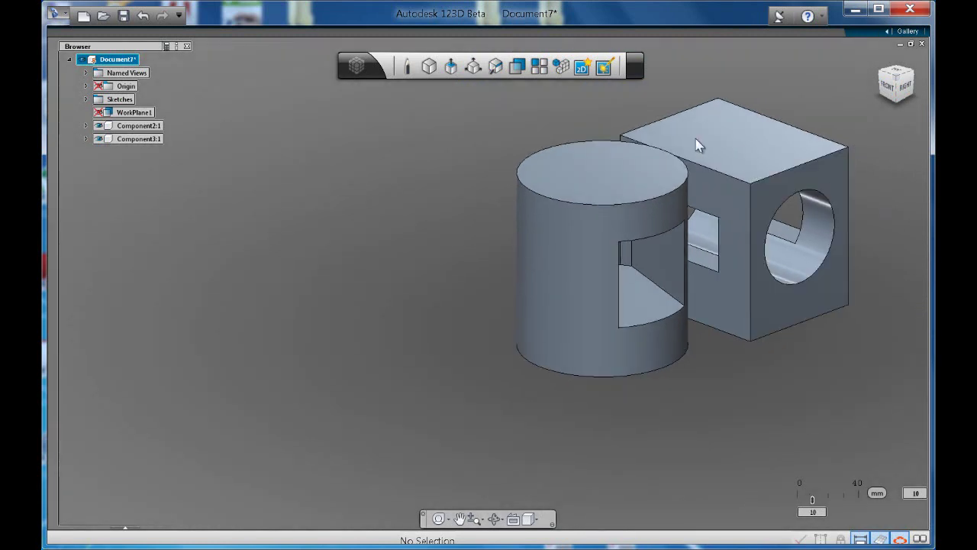
click(430, 69)
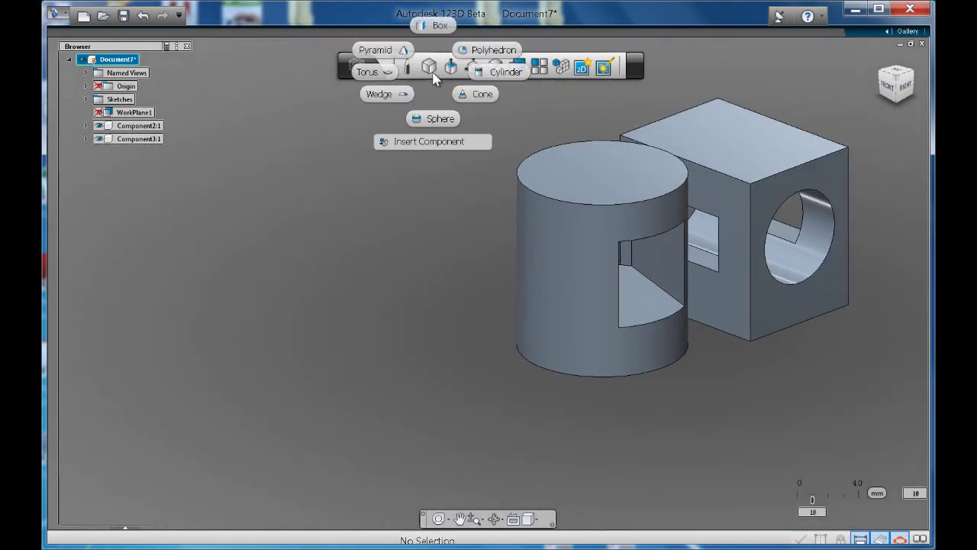
click(439, 121)
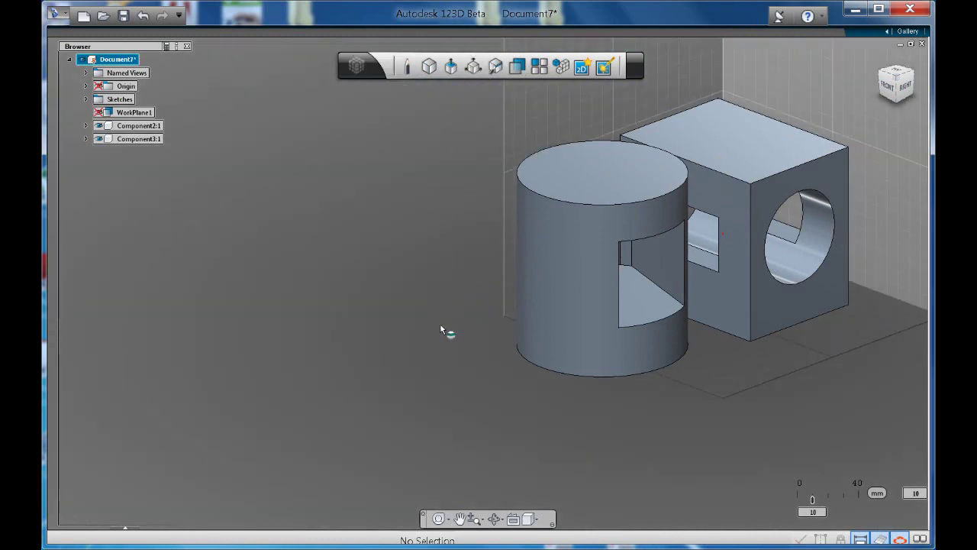
click(446, 394)
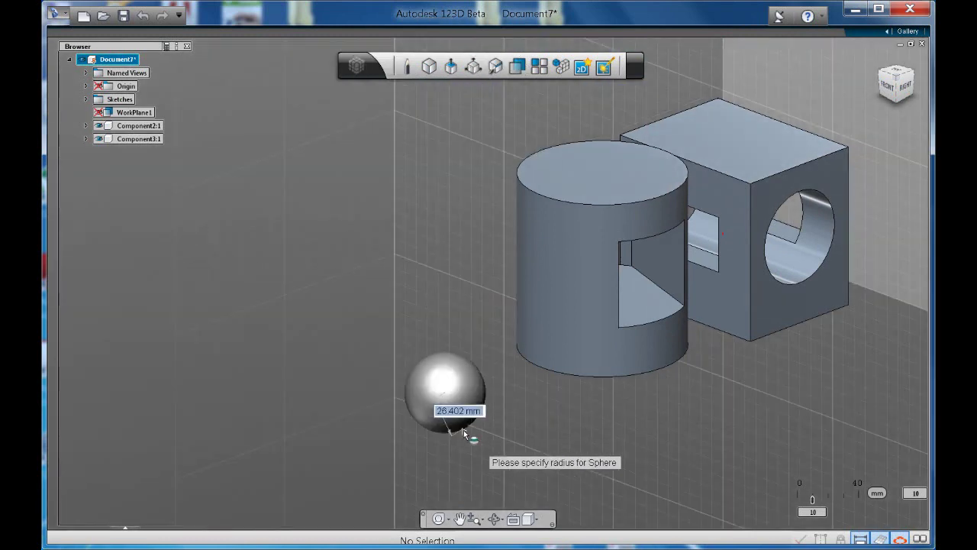
click(460, 472)
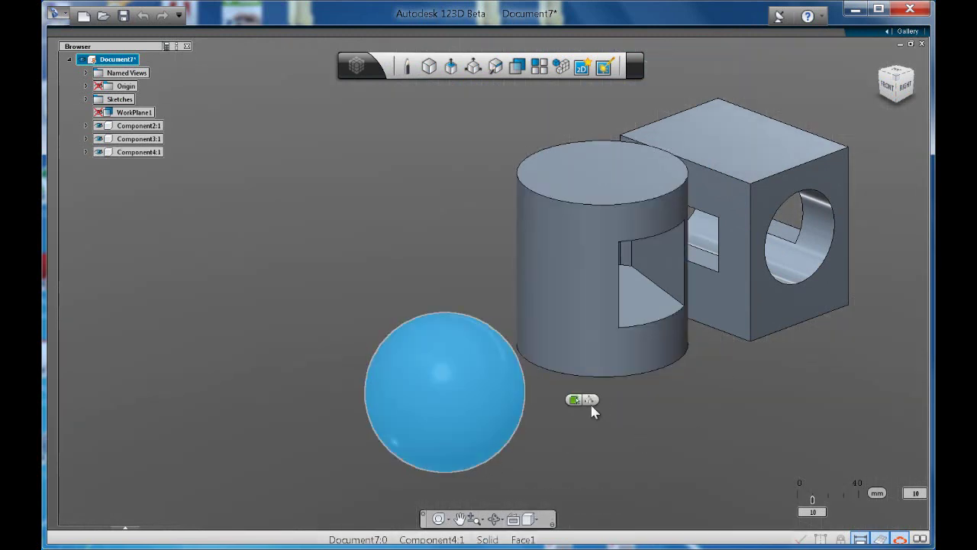
Step: Try to create an offset work plane from the sphere's surface, and delete the sphere
click(592, 400)
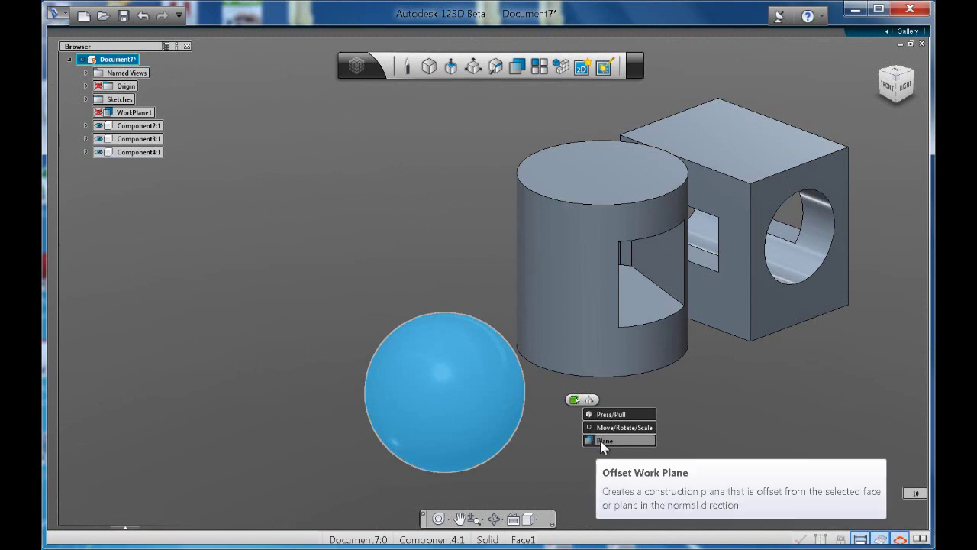
click(603, 441)
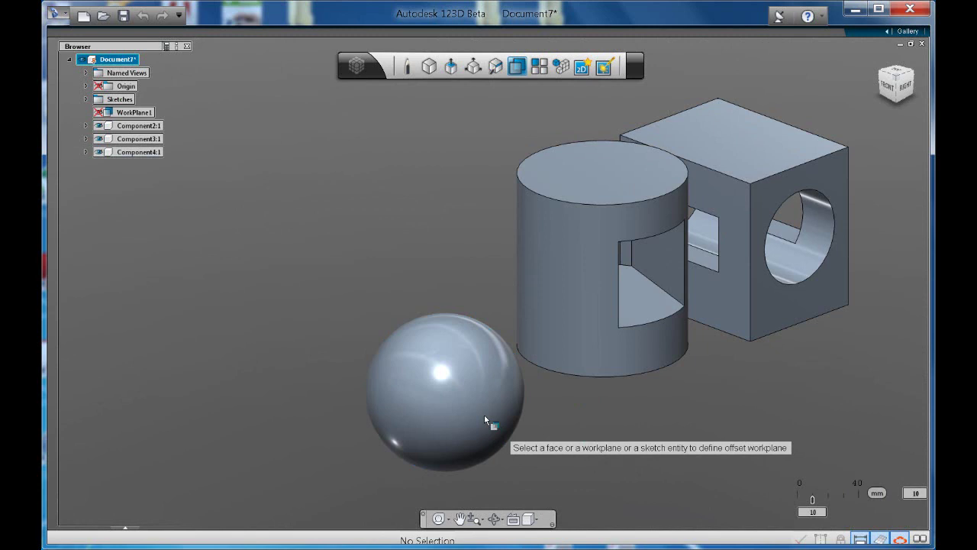
key(Escape)
click(468, 401)
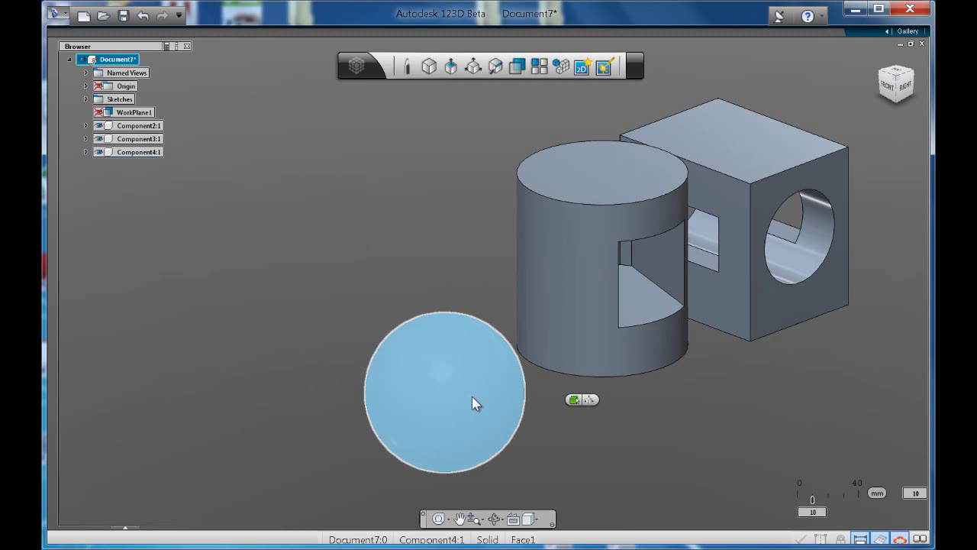
key(Delete)
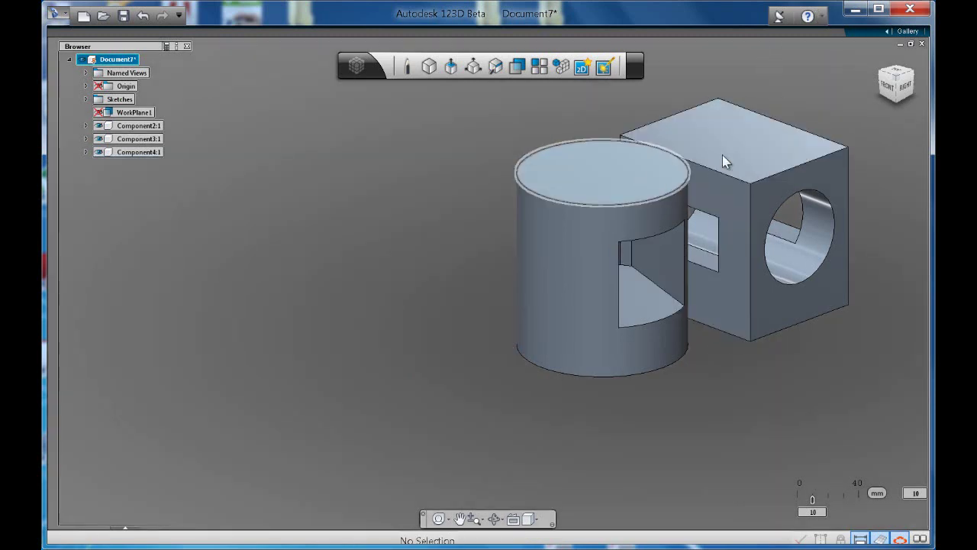
Step: Create a work plane offset 20 mm above the box's top face
click(460, 519)
drag(766, 387, 518, 445)
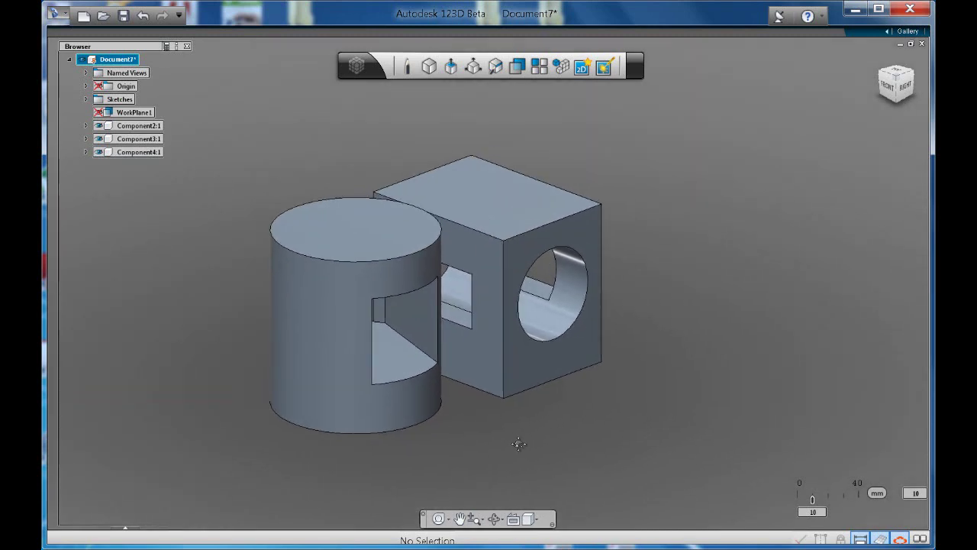
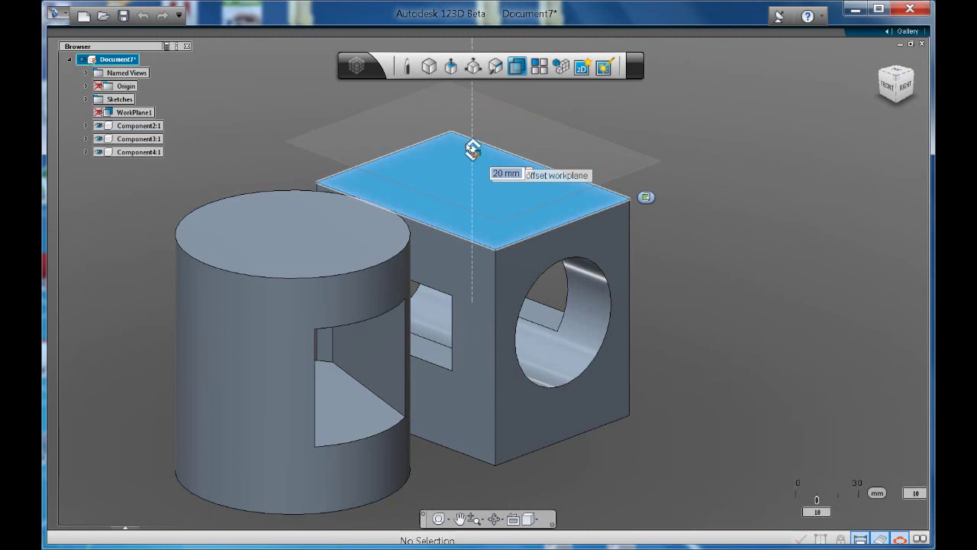
key(Return)
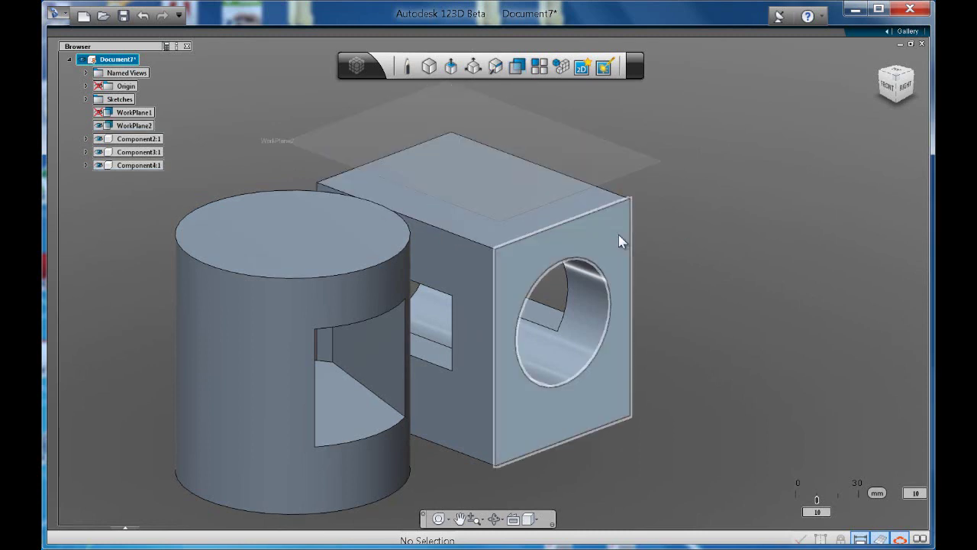
Step: Create a work plane offset 20 mm outward from the box's side face with the round hole
click(620, 241)
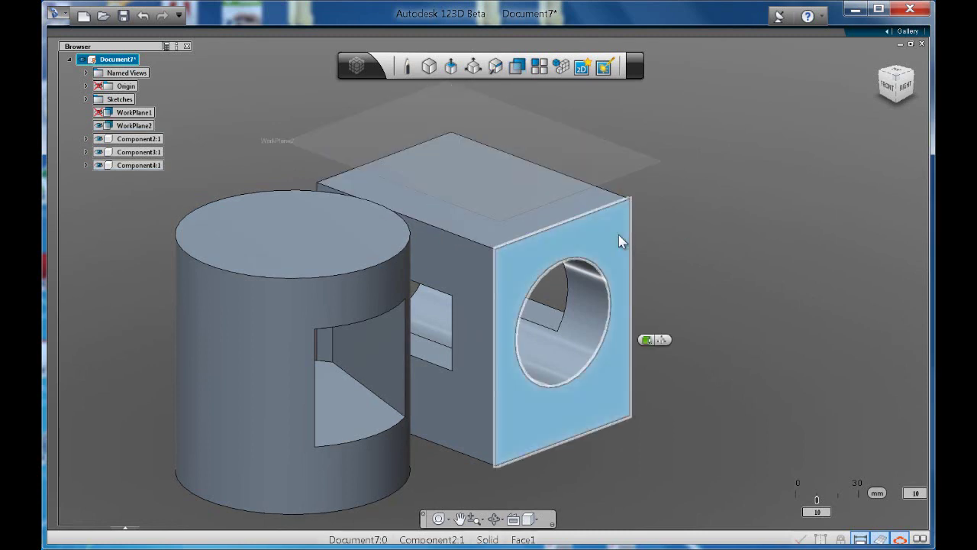
click(661, 342)
click(680, 385)
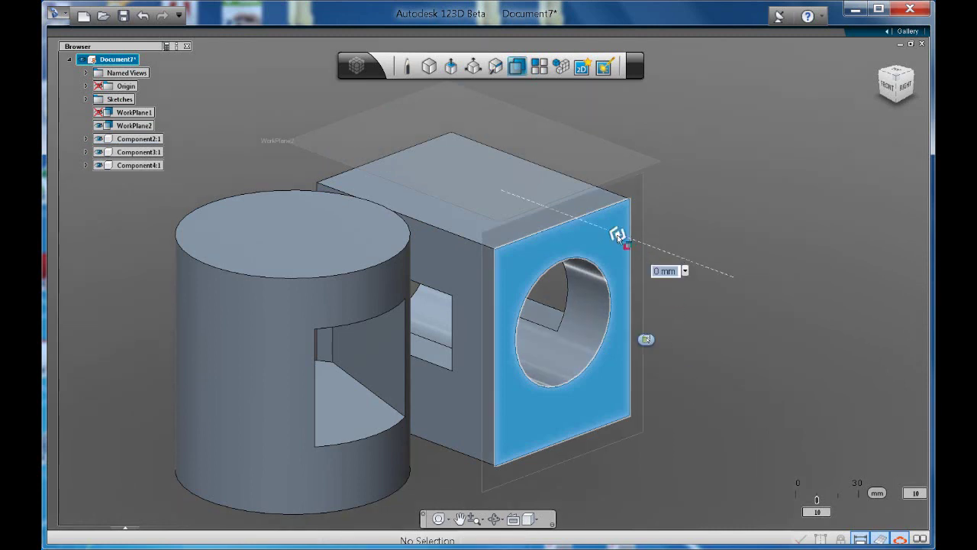
drag(626, 241, 648, 249)
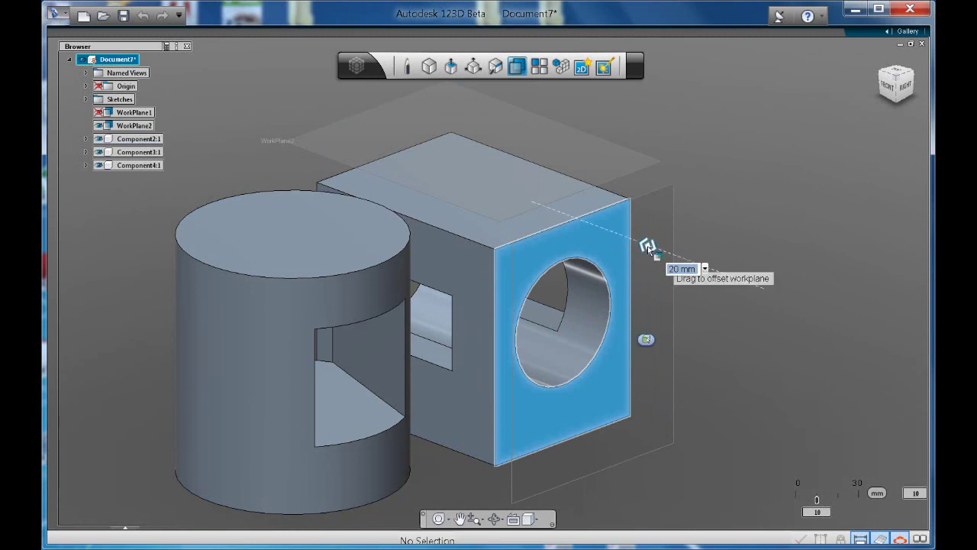
key(Return)
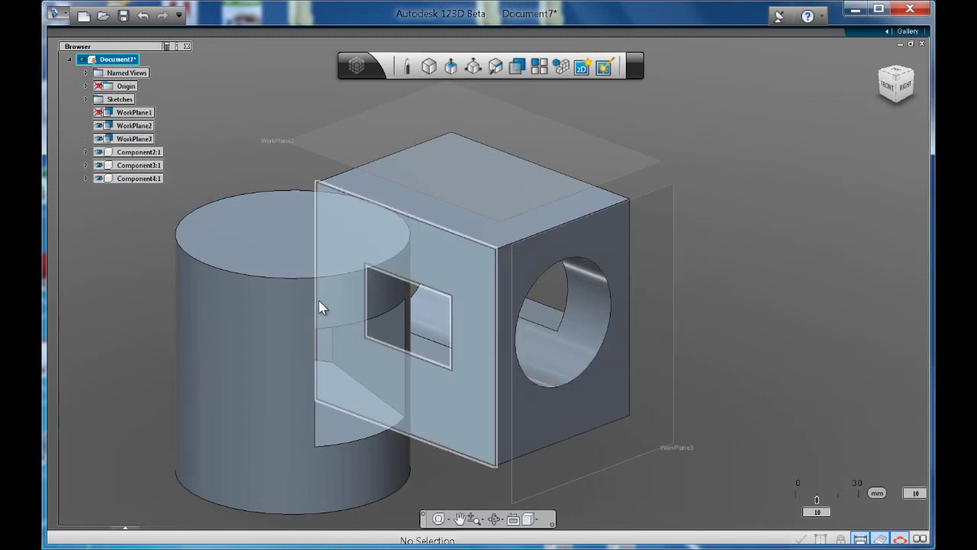
click(262, 298)
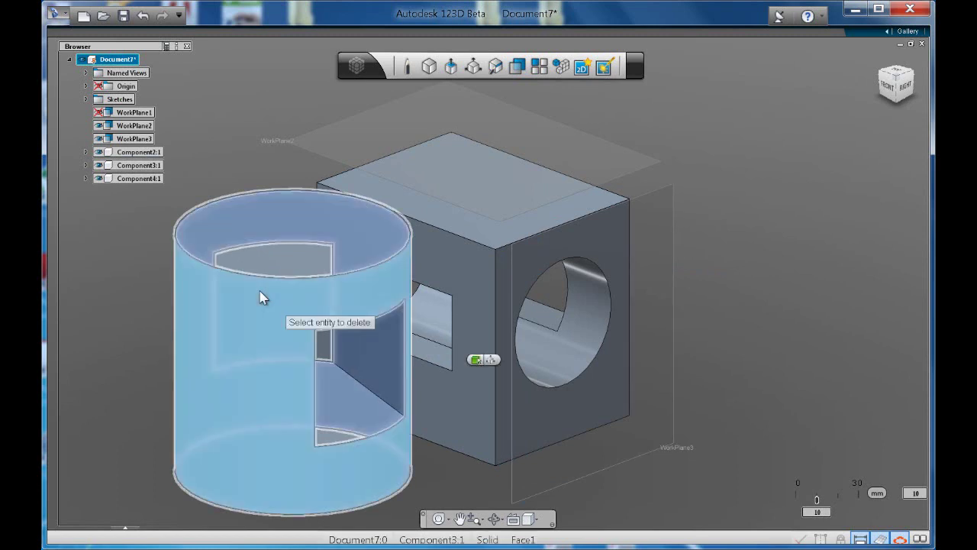
key(Escape)
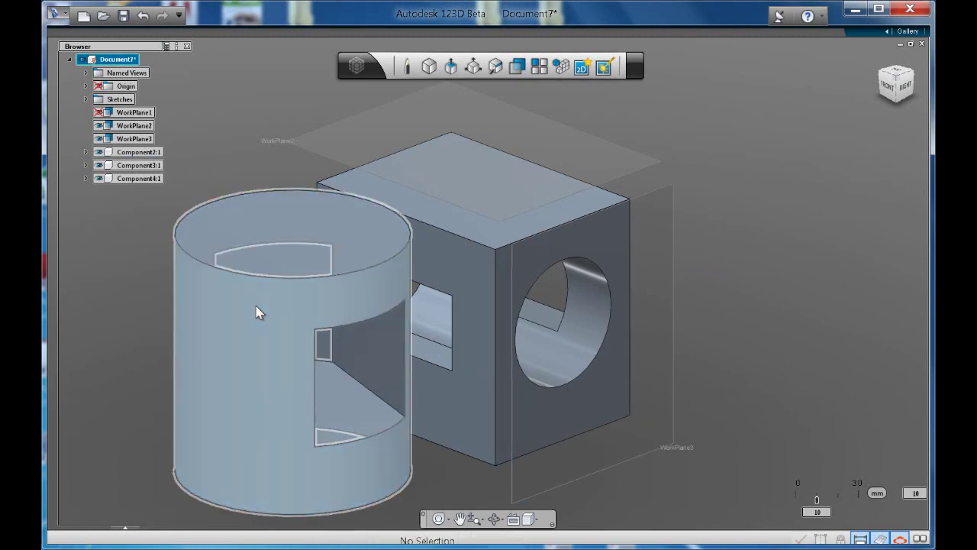
click(258, 291)
click(253, 310)
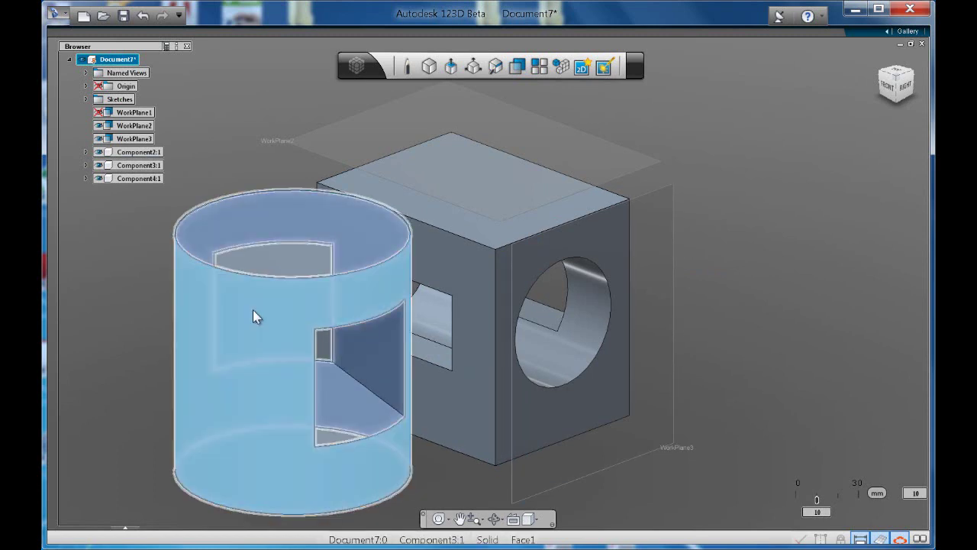
click(253, 310)
click(245, 225)
click(250, 224)
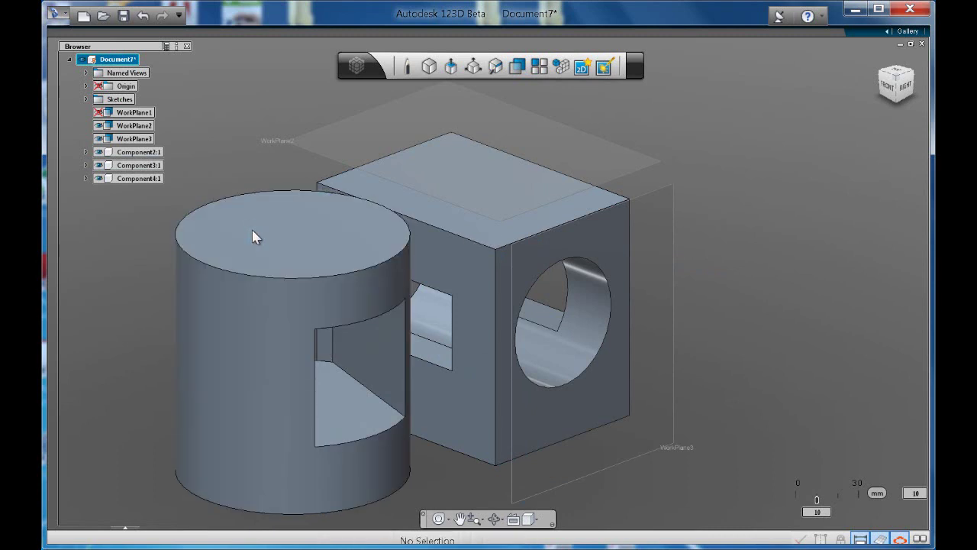
click(224, 348)
click(299, 420)
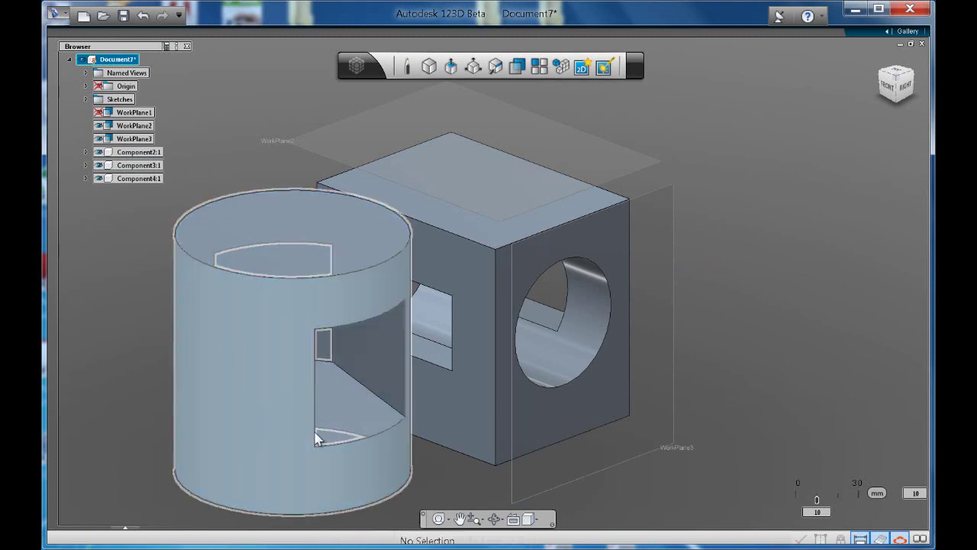
click(288, 488)
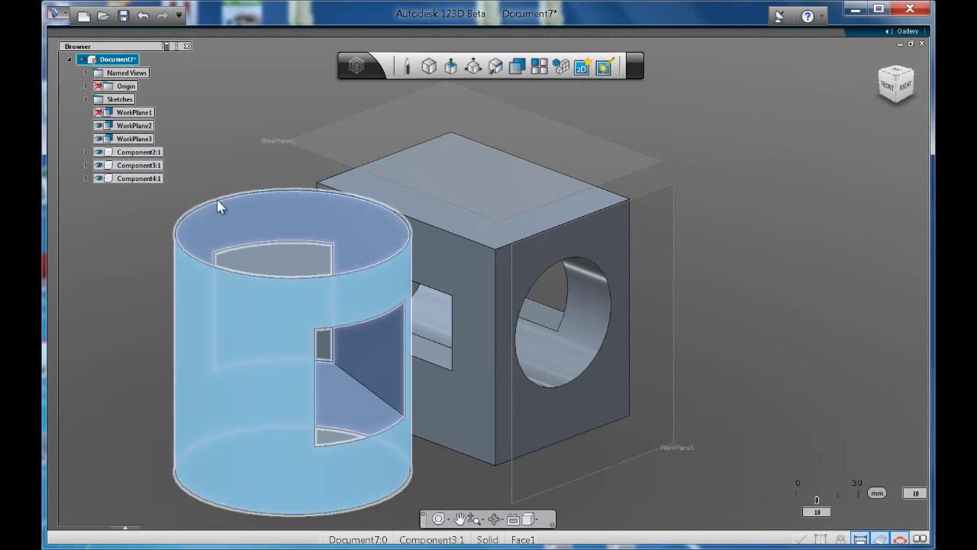
drag(148, 196, 242, 545)
key(Escape)
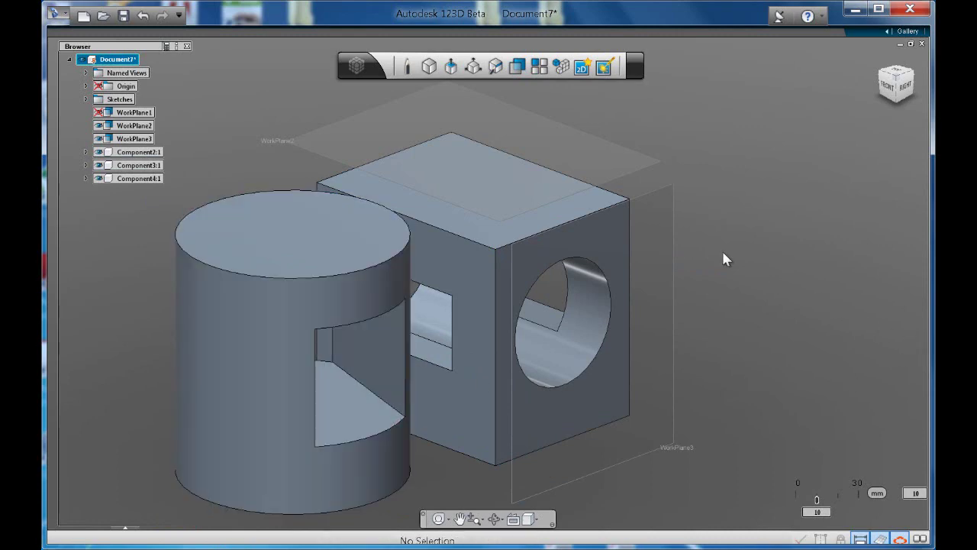
Step: Create a work plane offset 20 mm outward from the box's side face with the rectangular hole
mouse_move(903, 95)
mouse_down()
mouse_move(760, 87)
mouse_move(726, 68)
mouse_move(686, 87)
mouse_move(685, 119)
mouse_up()
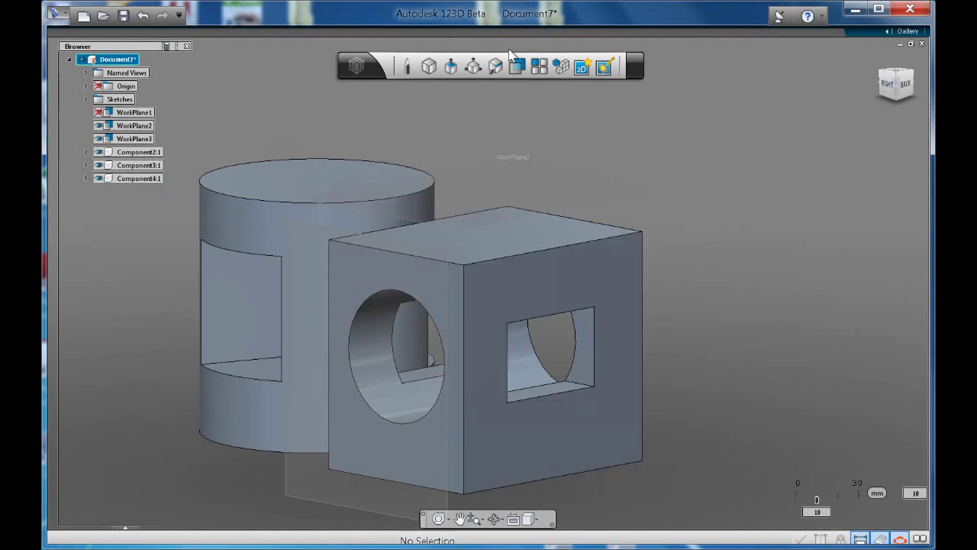
click(594, 285)
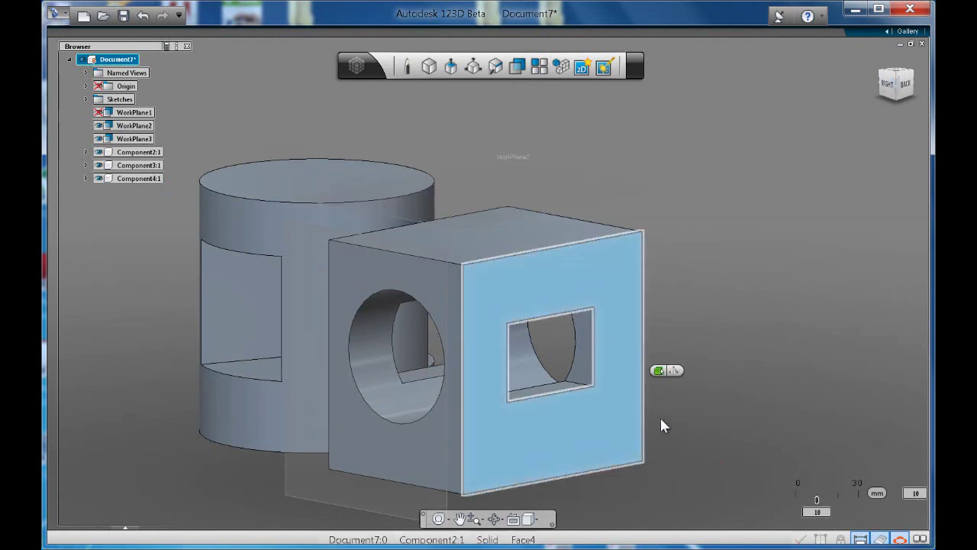
click(691, 385)
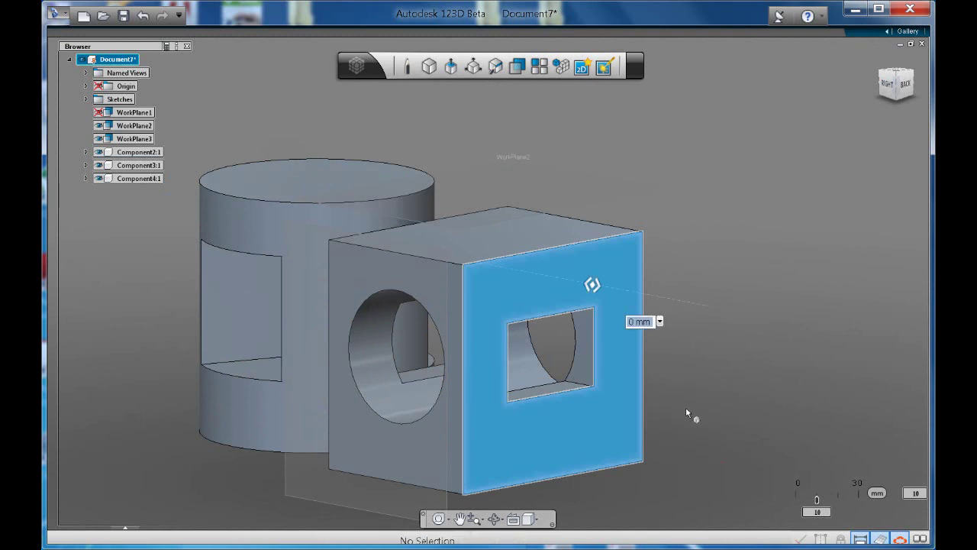
click(646, 337)
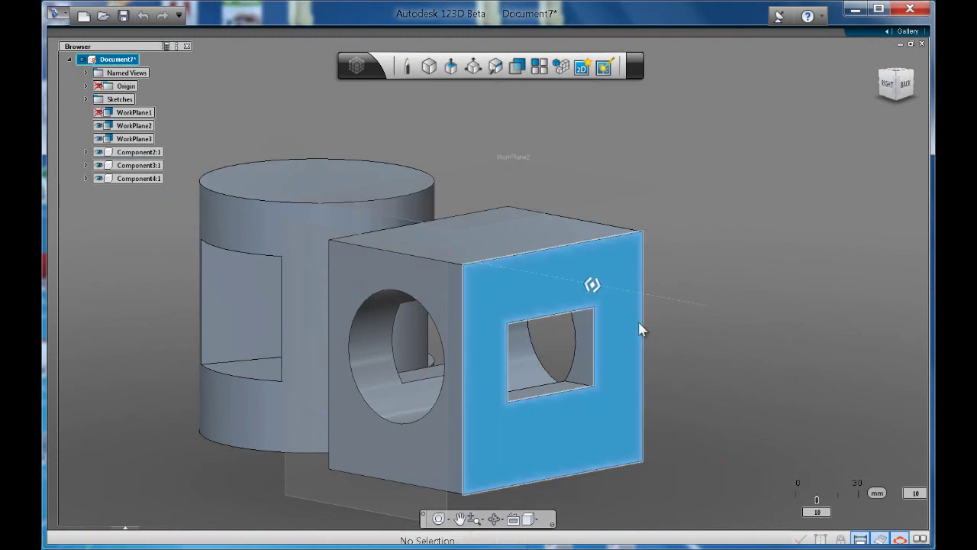
click(628, 380)
click(661, 371)
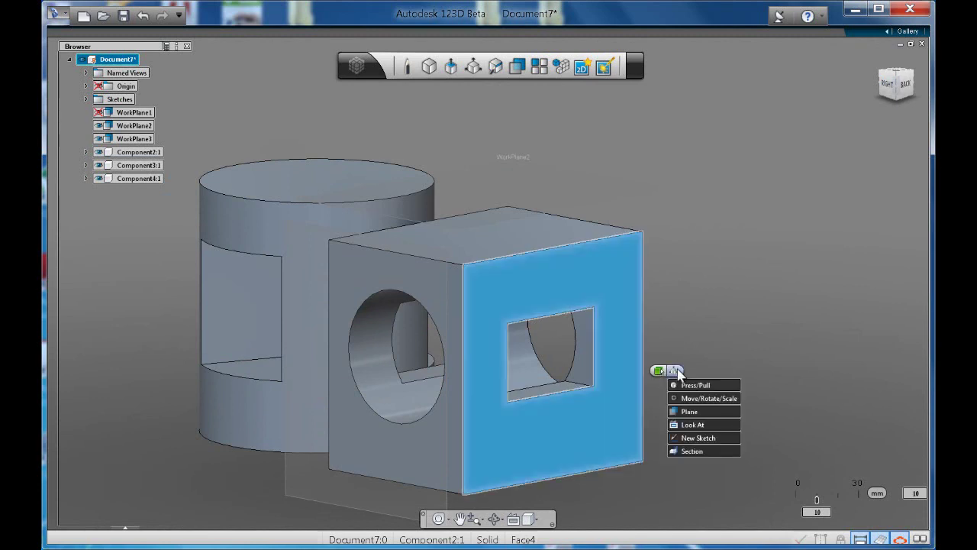
click(678, 411)
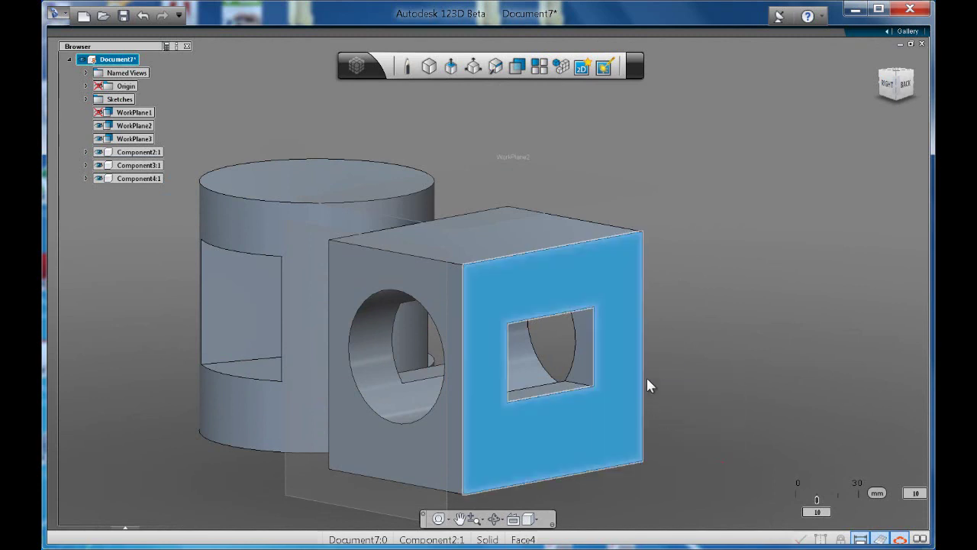
drag(627, 380, 656, 383)
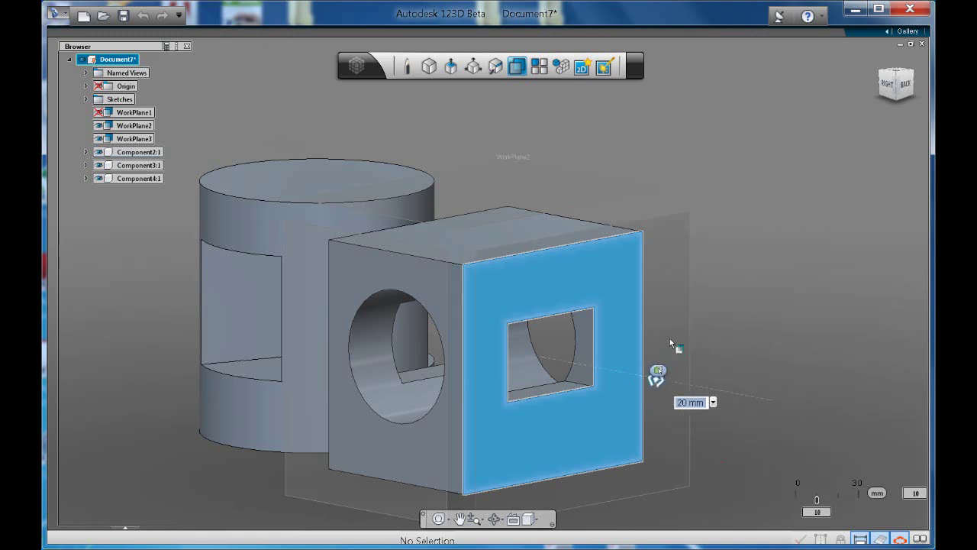
key(Return)
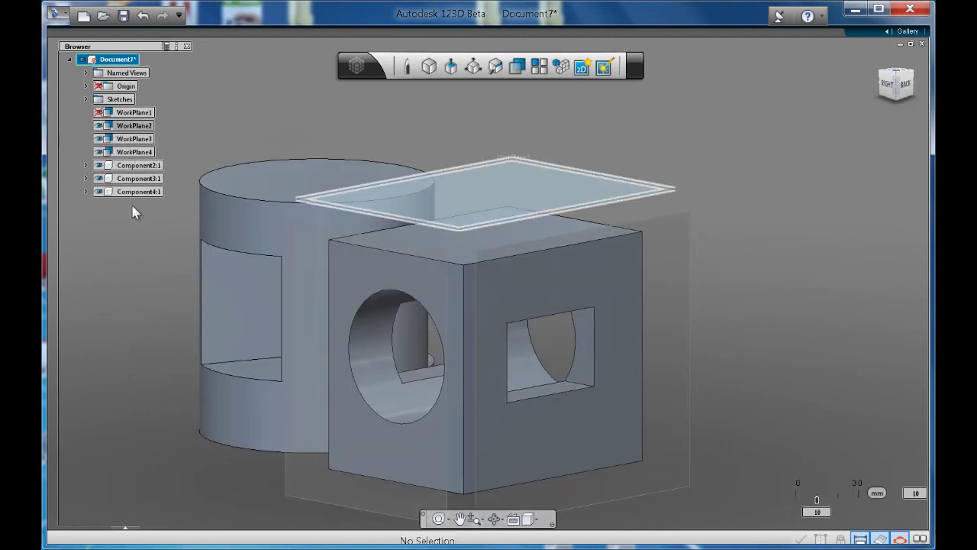
Step: Toggle the visibility of the components to identify the cylinder, and delete the cylinder
click(99, 166)
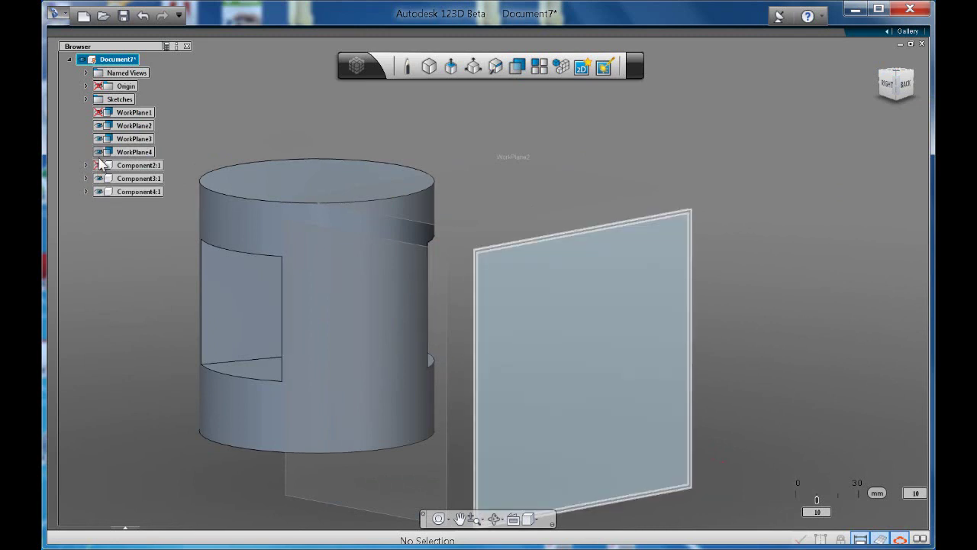
click(99, 166)
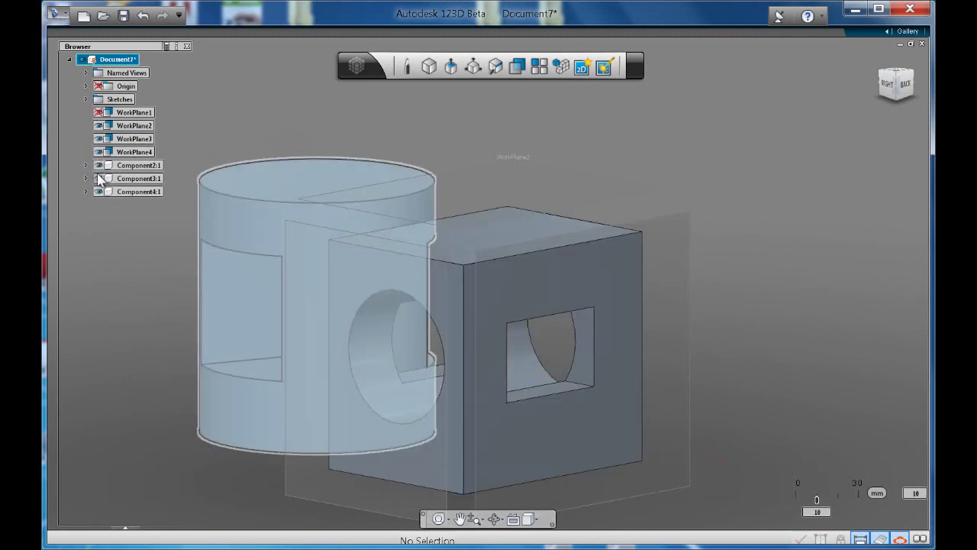
click(99, 178)
click(99, 179)
click(99, 191)
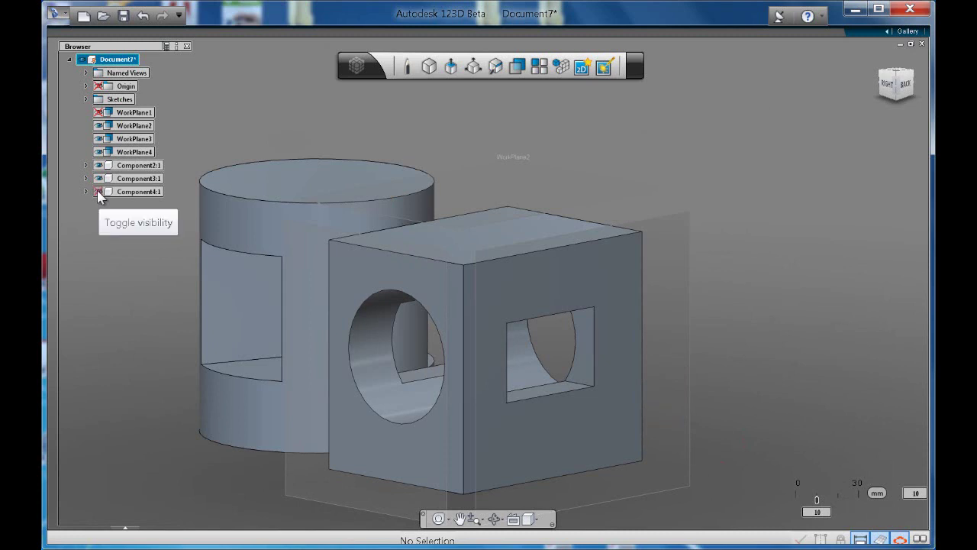
click(99, 191)
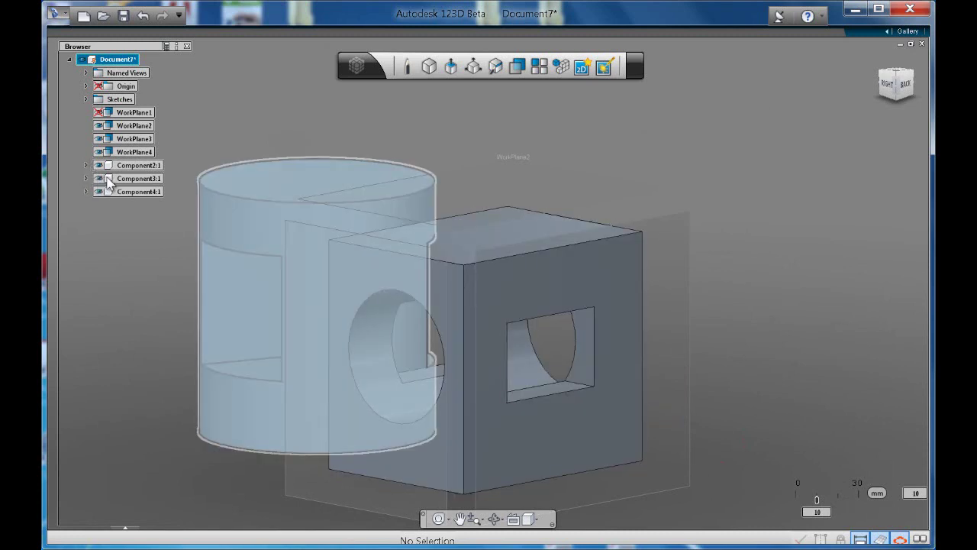
click(100, 180)
click(100, 181)
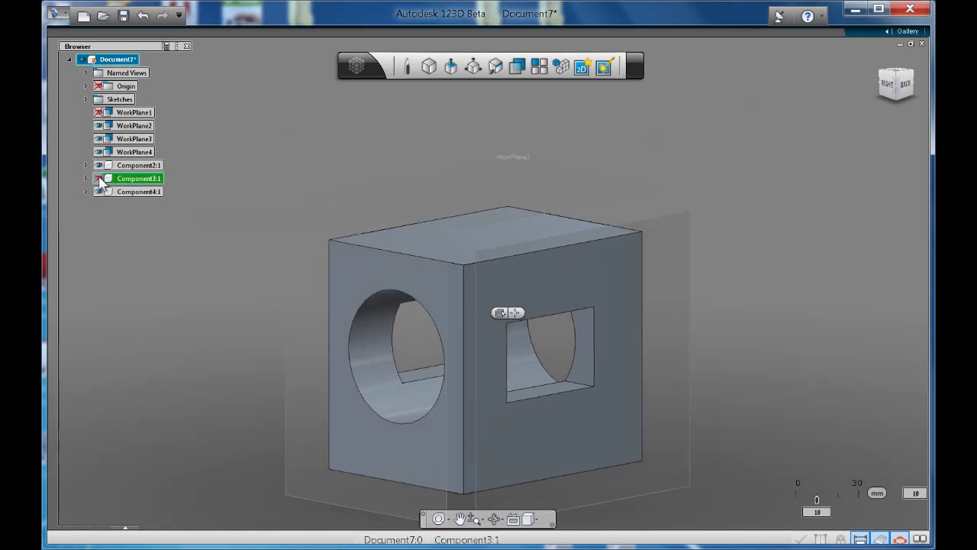
click(100, 181)
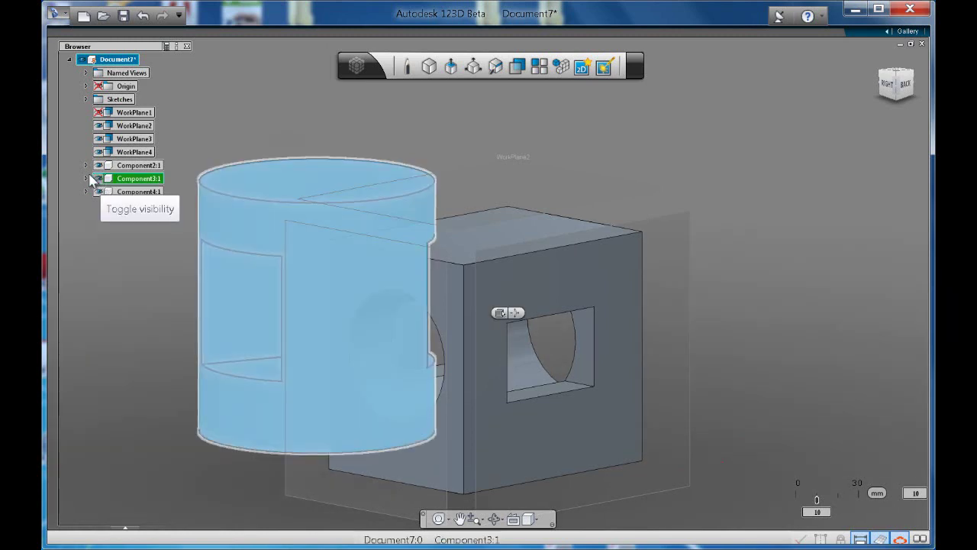
right_click(124, 180)
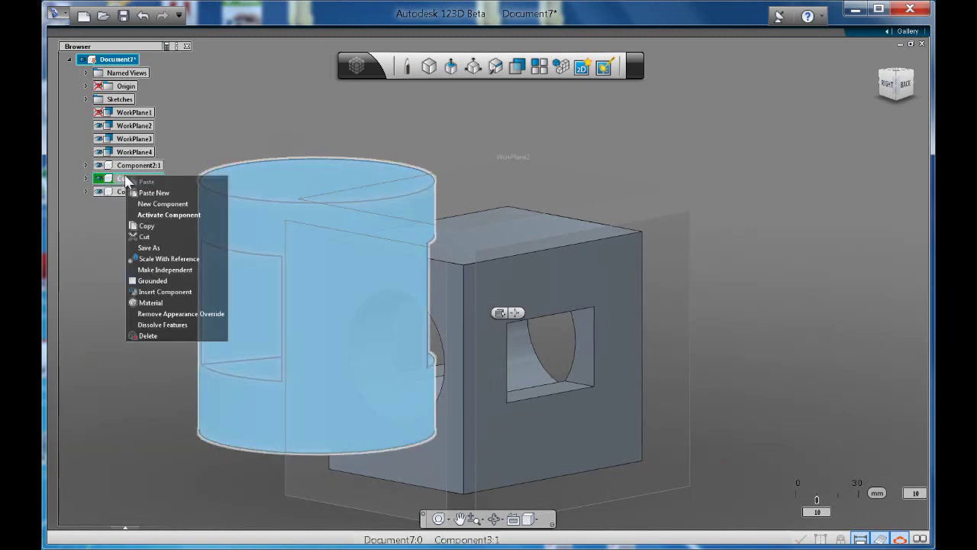
click(149, 336)
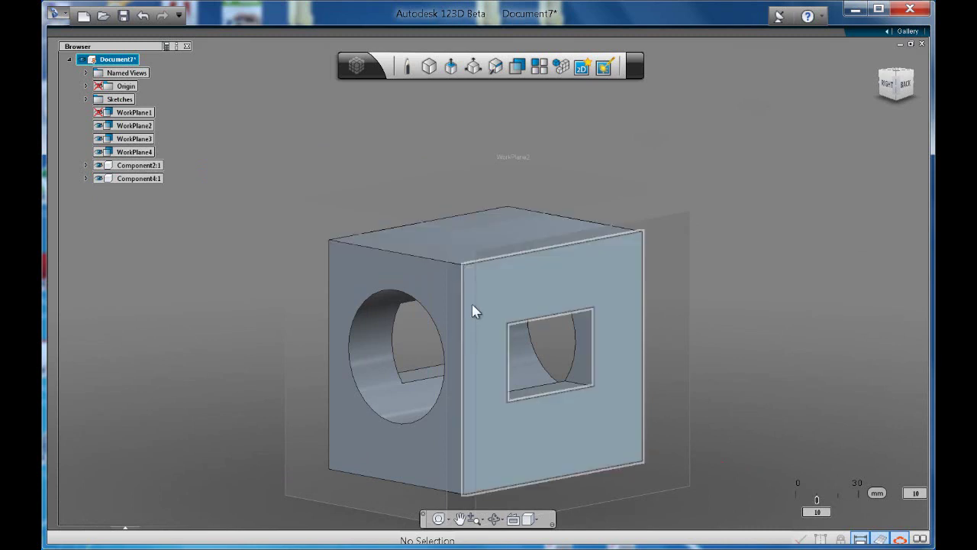
Step: Hide the box and create a large sphere on the ground grid beneath the horizontal work plane
click(98, 166)
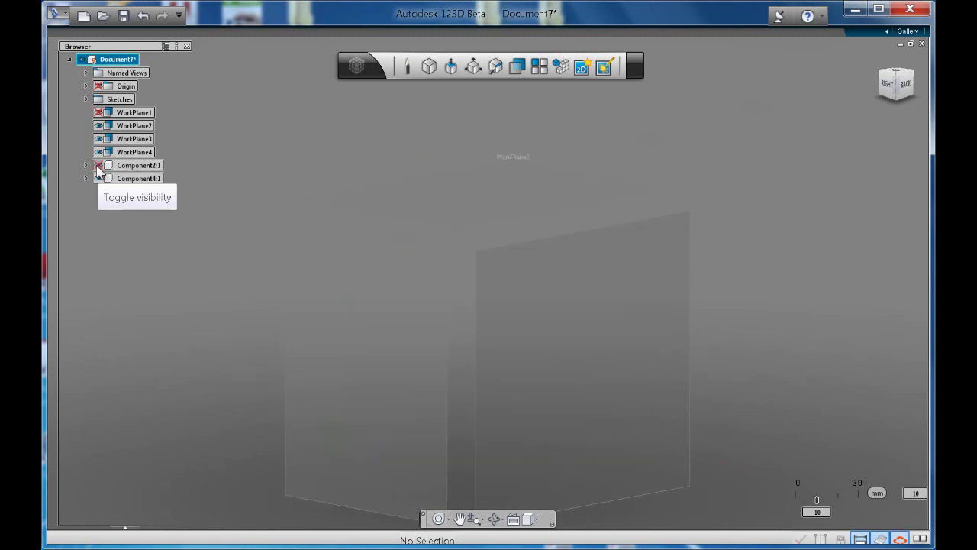
click(890, 89)
drag(191, 82, 277, 170)
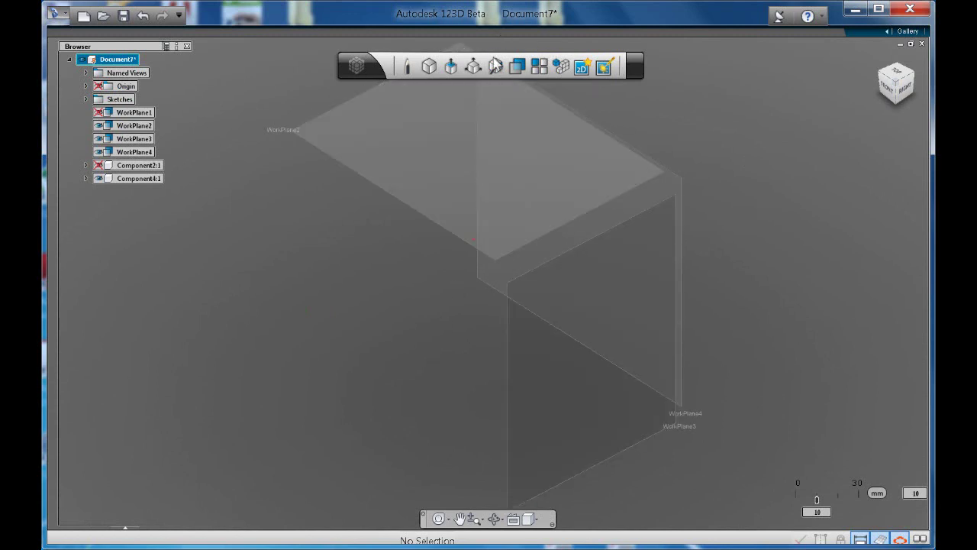
click(433, 69)
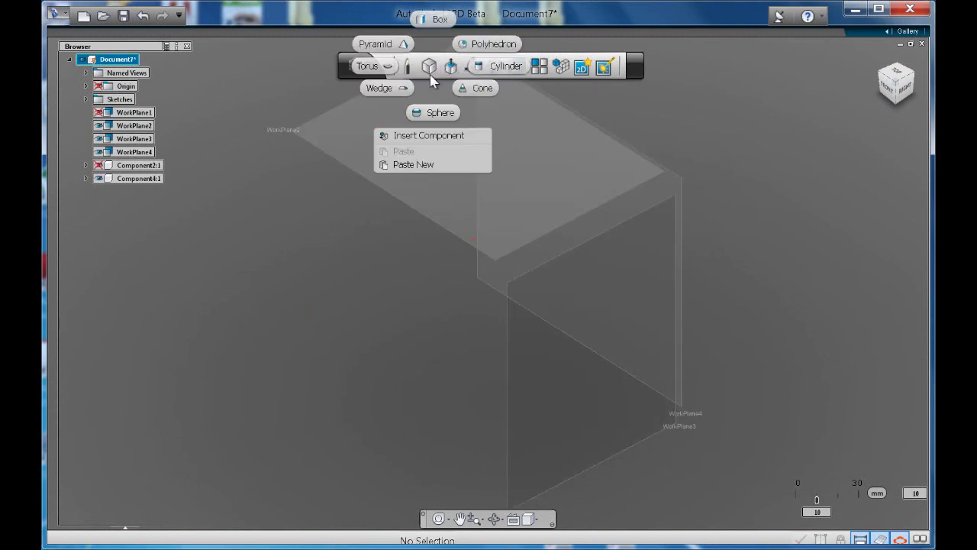
click(431, 113)
click(478, 370)
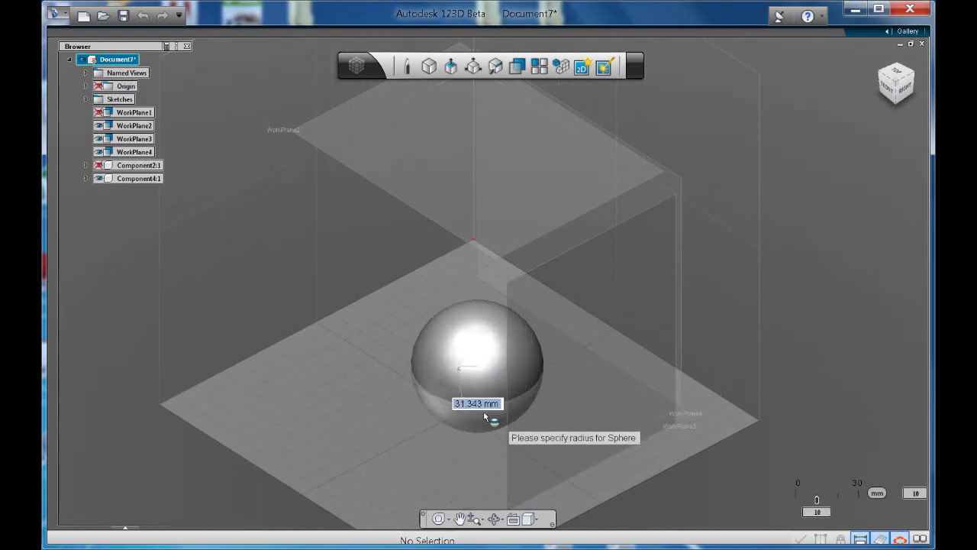
click(485, 453)
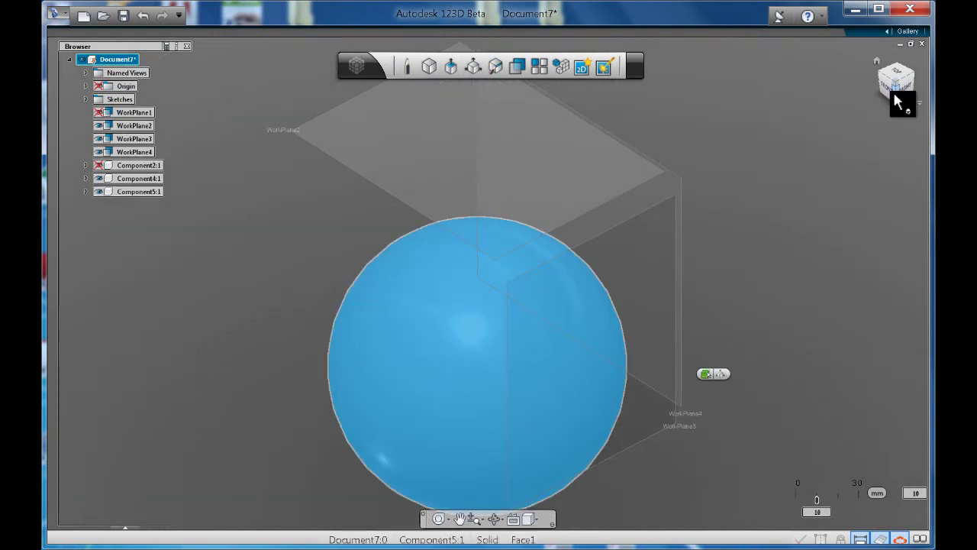
click(778, 100)
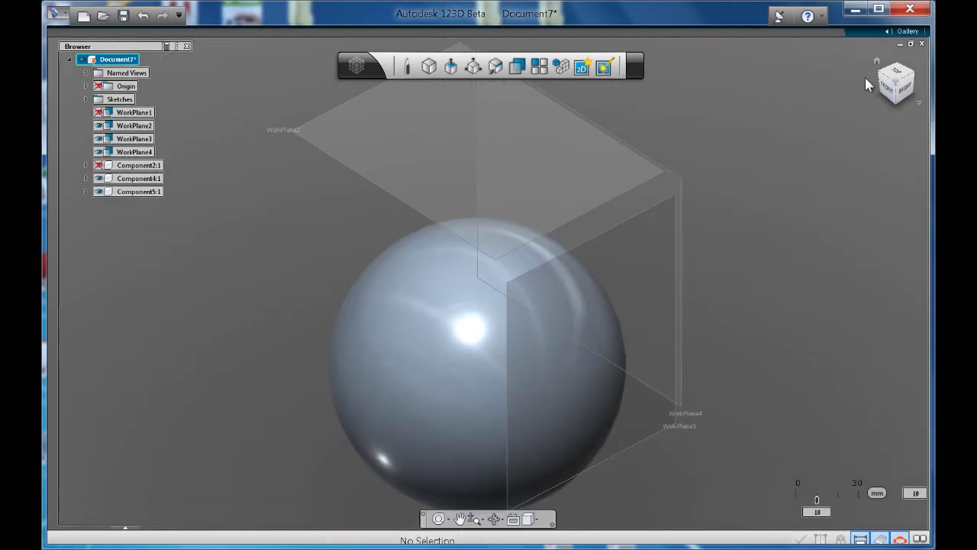
Step: Sketch a circle with a radius of about 21 mm on the horizontal offset work plane, over the middle of the sphere
click(895, 74)
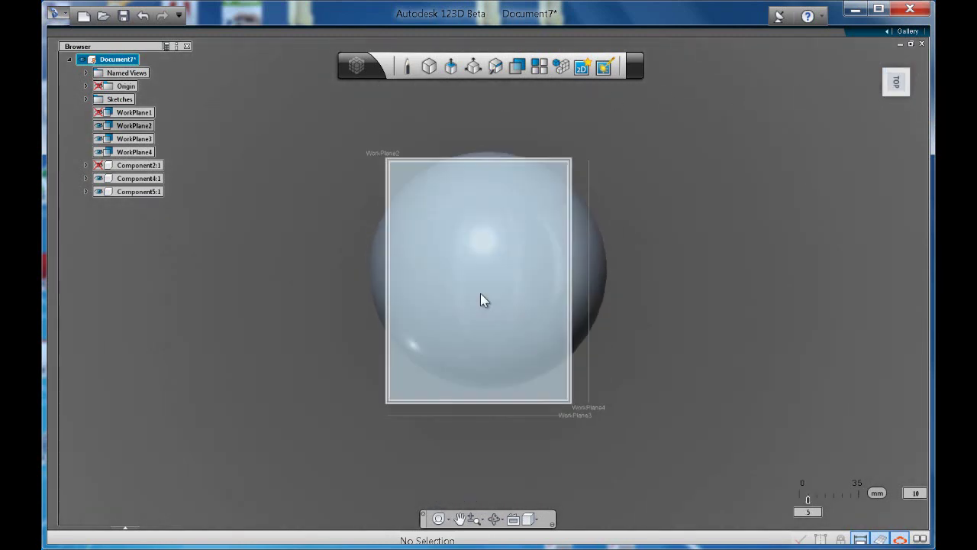
scroll(834, 130, up, 2)
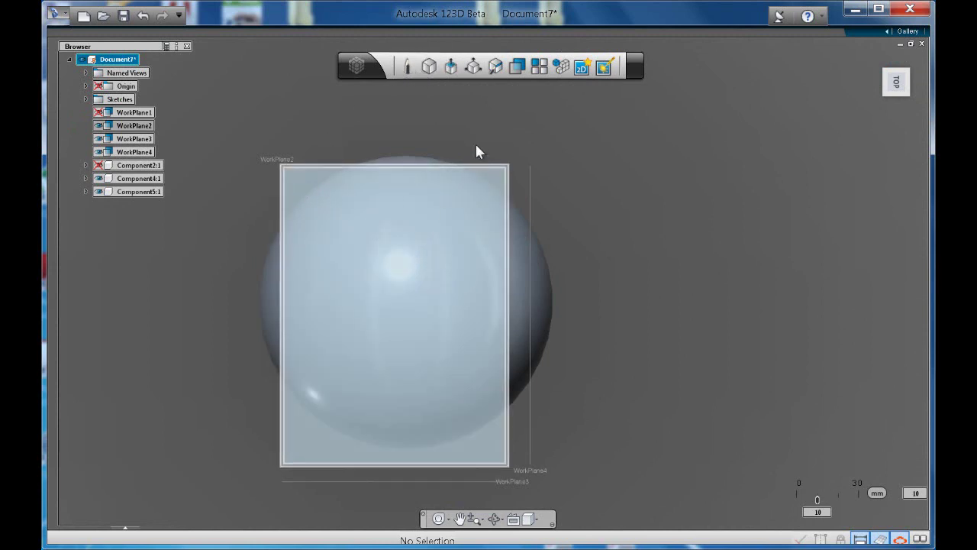
click(409, 67)
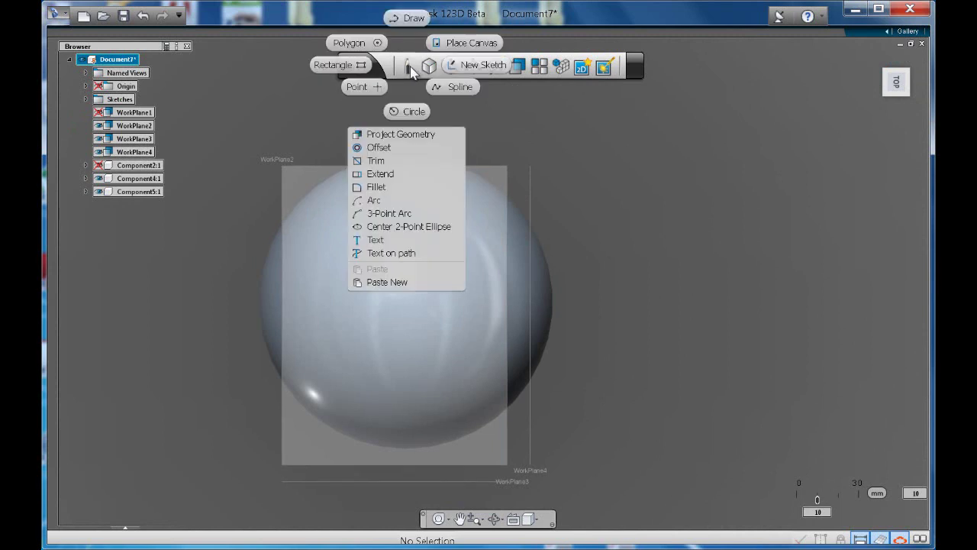
click(473, 67)
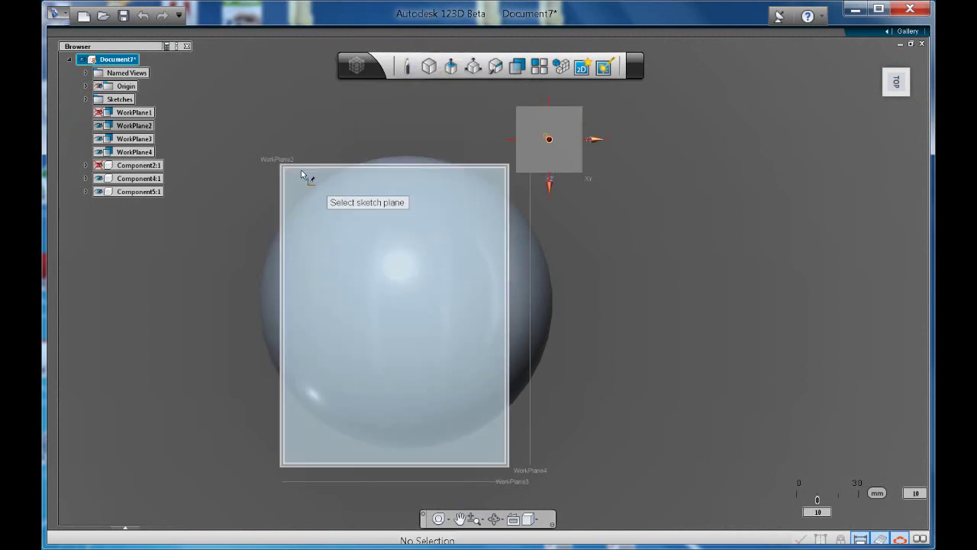
click(303, 177)
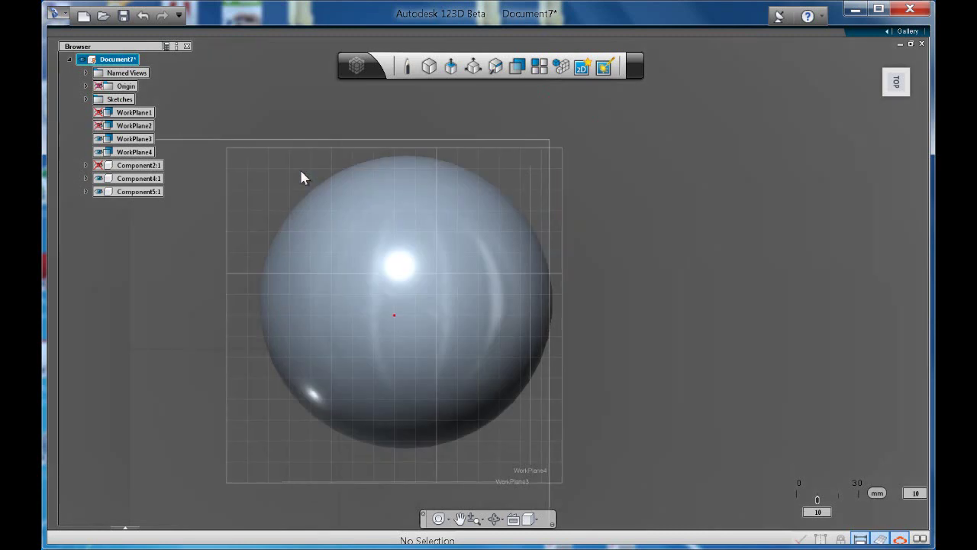
click(408, 71)
click(409, 113)
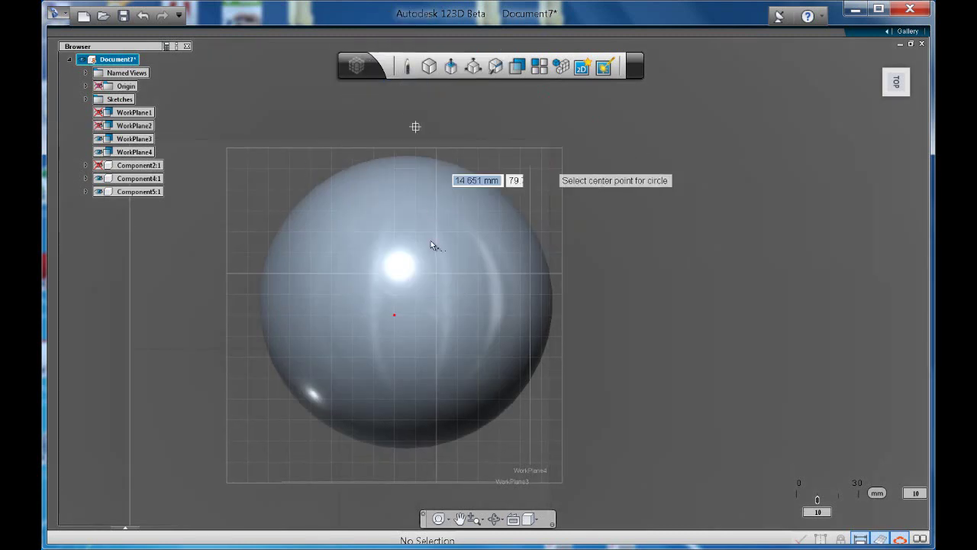
click(409, 287)
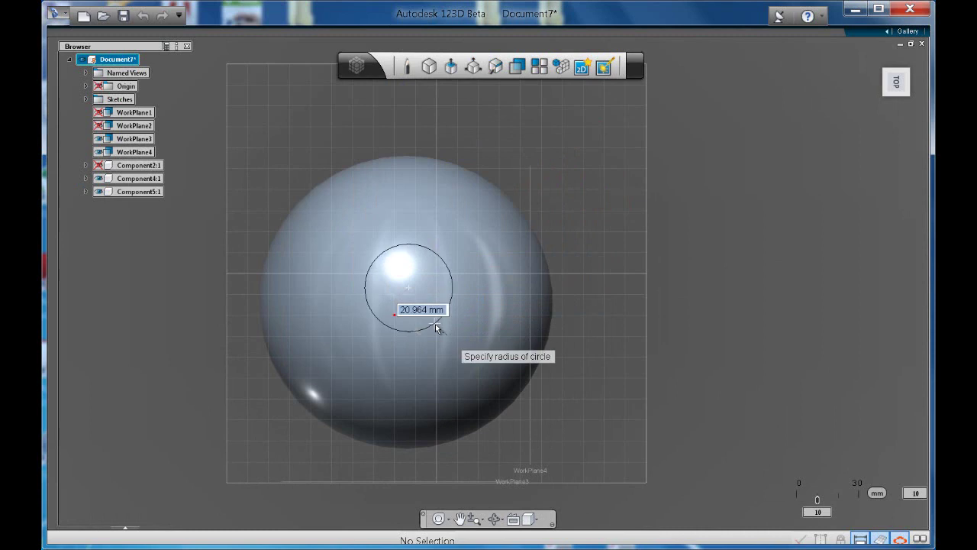
click(435, 326)
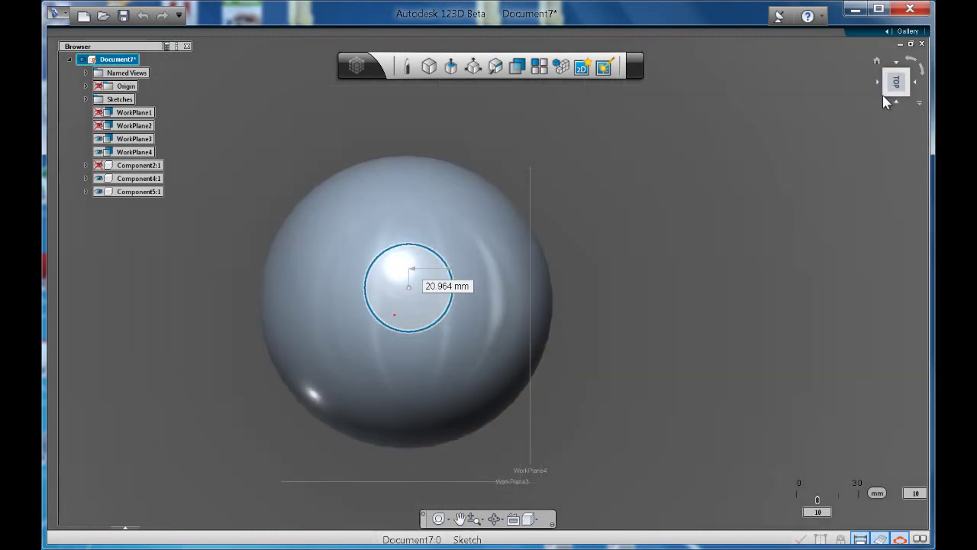
Step: Extrude the circle on the horizontal work plane downward as a cut all the way through the sphere
click(888, 95)
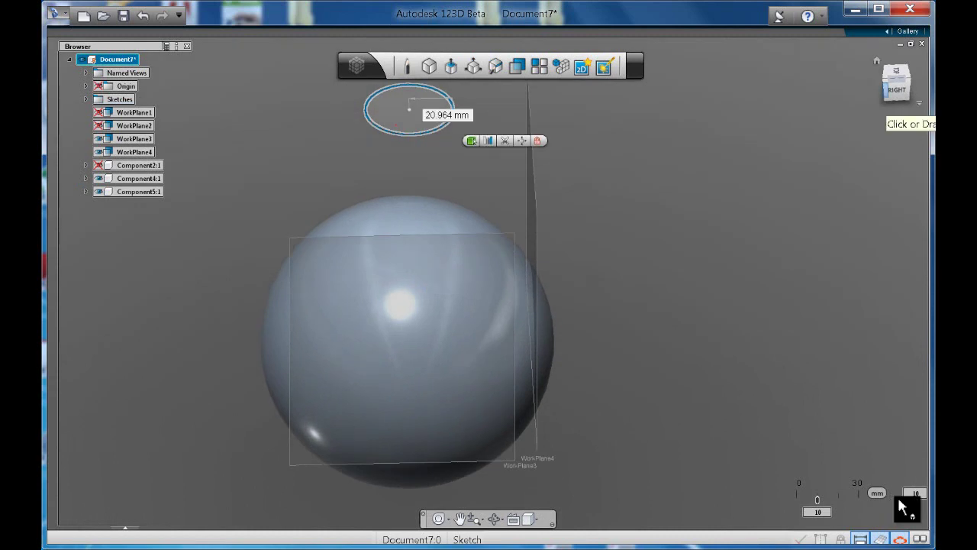
click(400, 121)
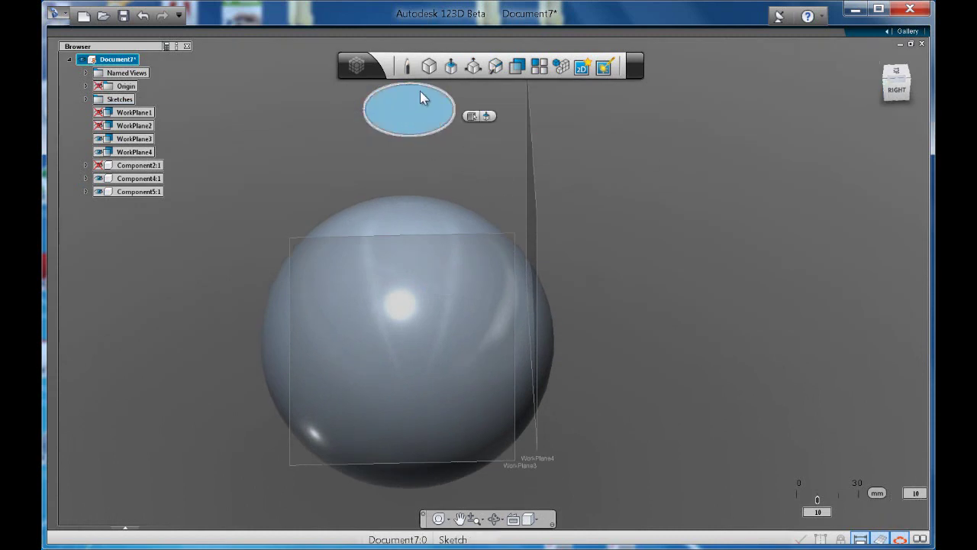
click(487, 115)
click(495, 132)
drag(394, 122, 381, 512)
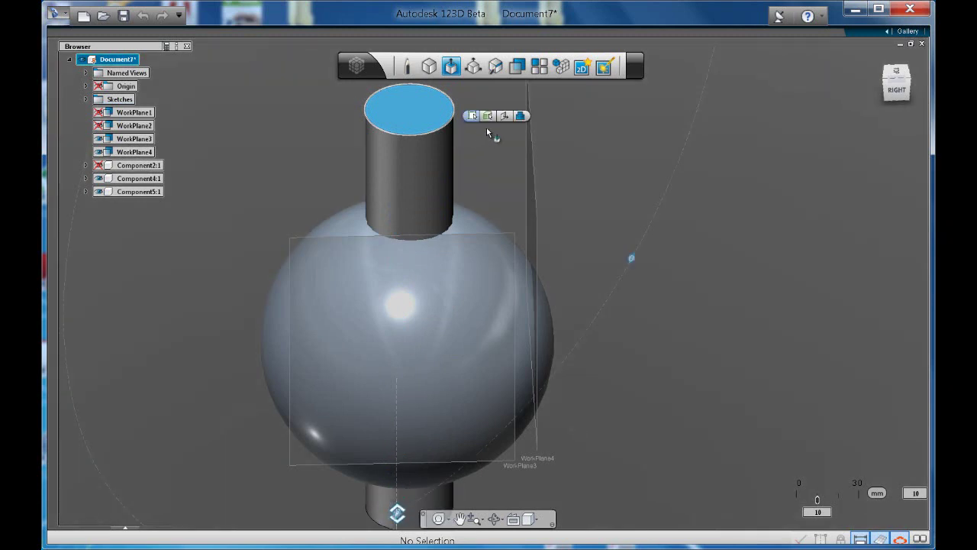
click(504, 116)
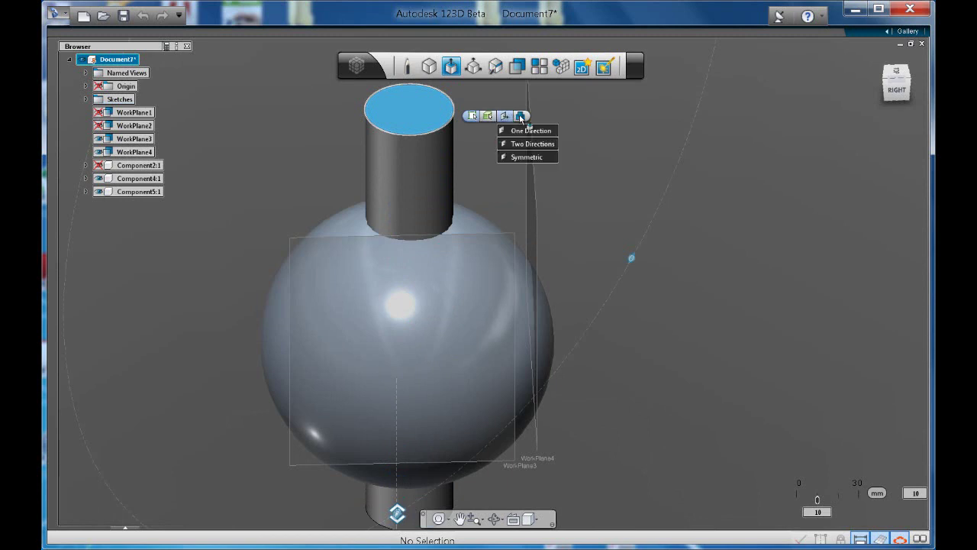
click(521, 116)
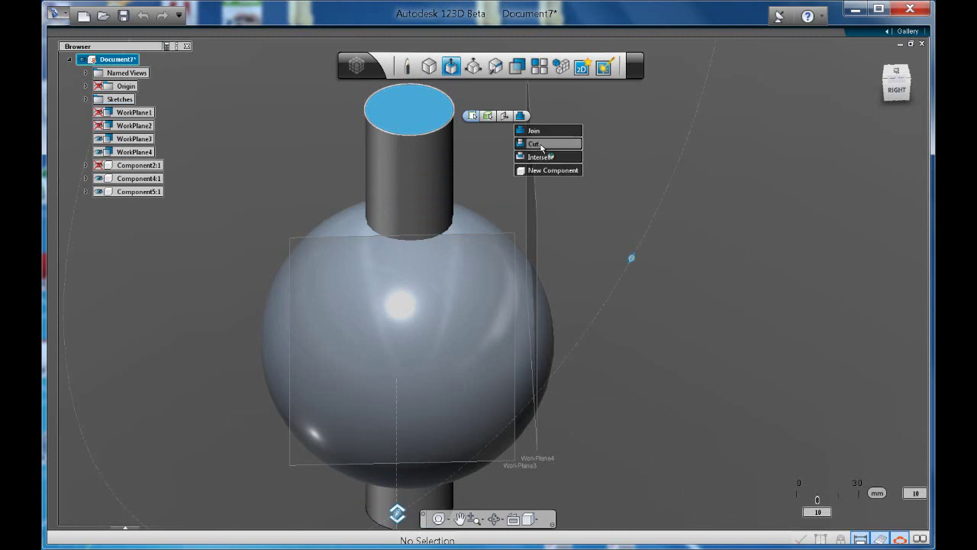
click(541, 144)
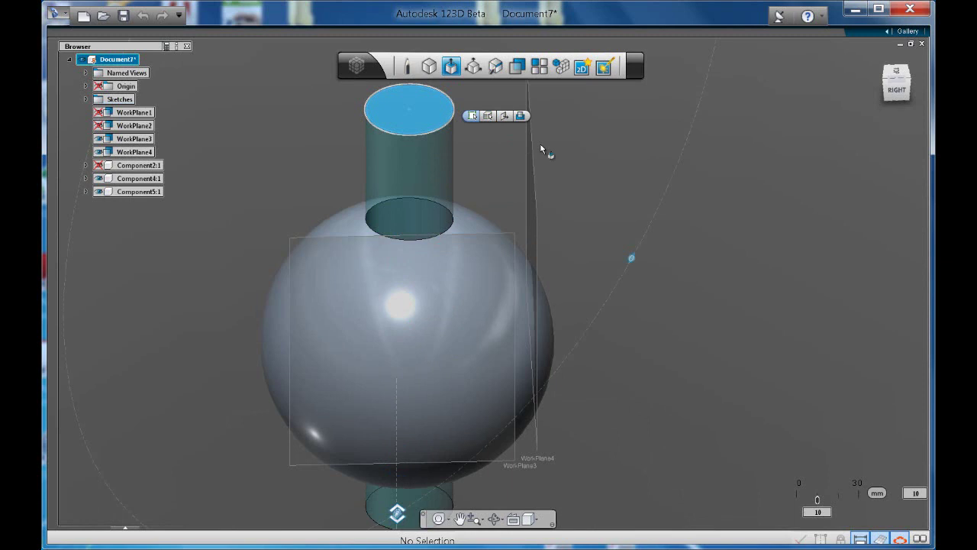
click(541, 146)
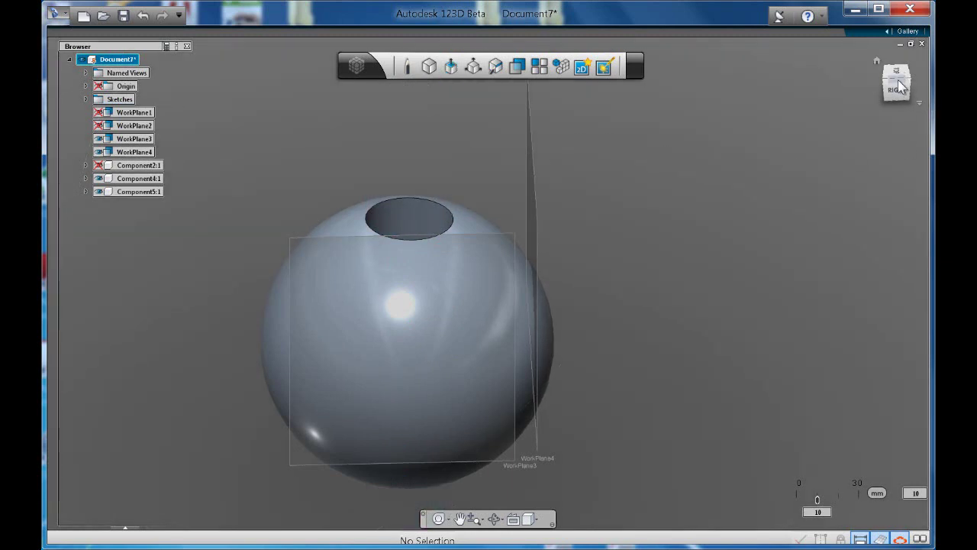
Step: Start a sketch on the vertical work plane in front of the sphere and draw a closed trapezoid with a top edge about 13 mm long
drag(896, 81, 919, 514)
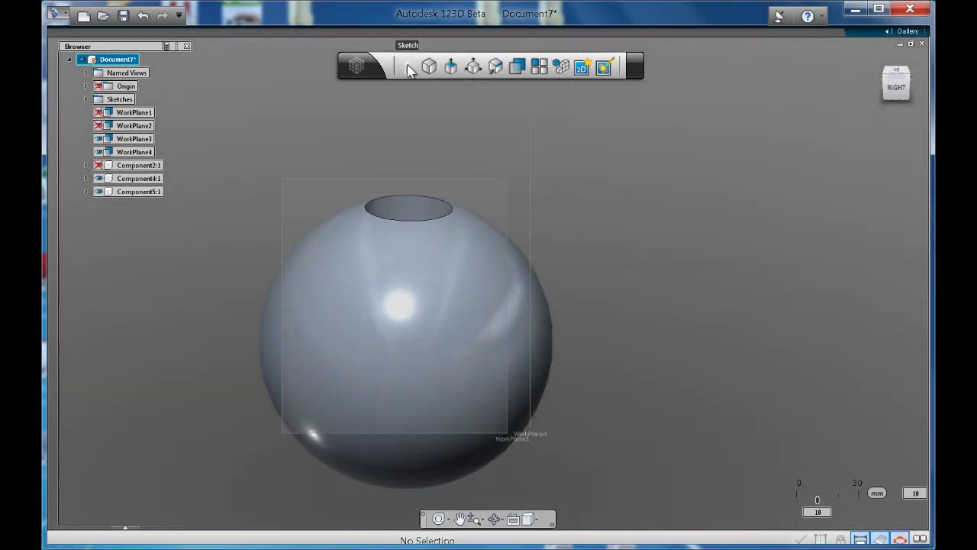
mouse_move(407, 67)
click(469, 66)
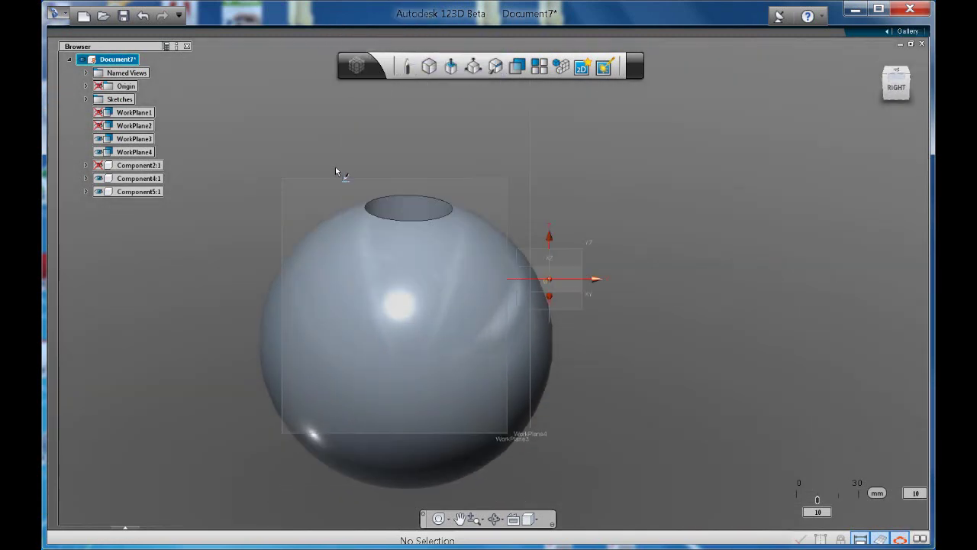
click(297, 192)
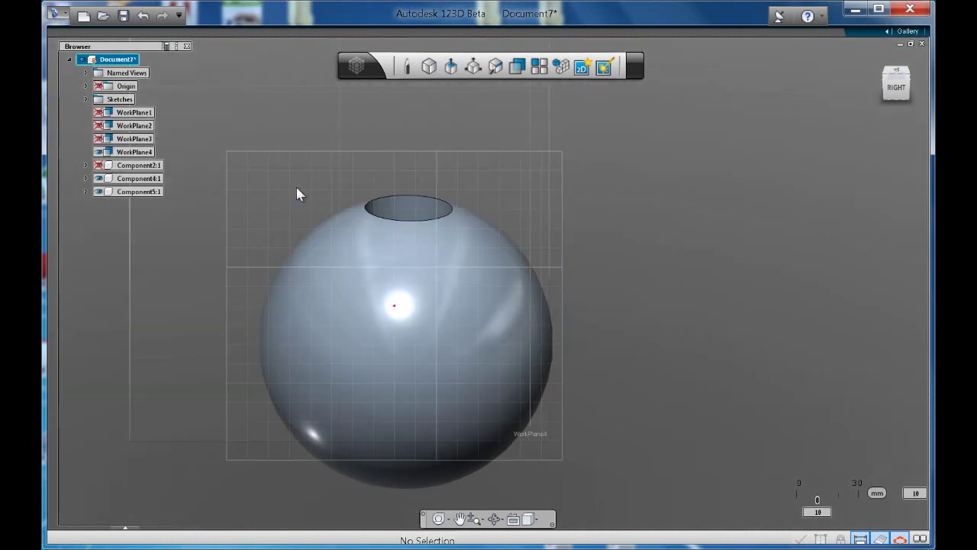
click(896, 84)
scroll(598, 324, up, 3)
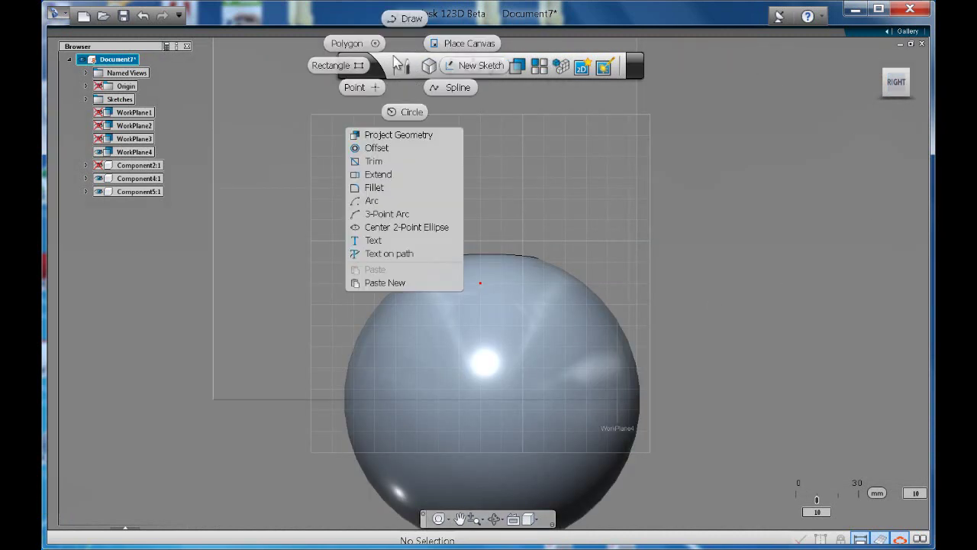
click(407, 19)
click(409, 360)
click(489, 308)
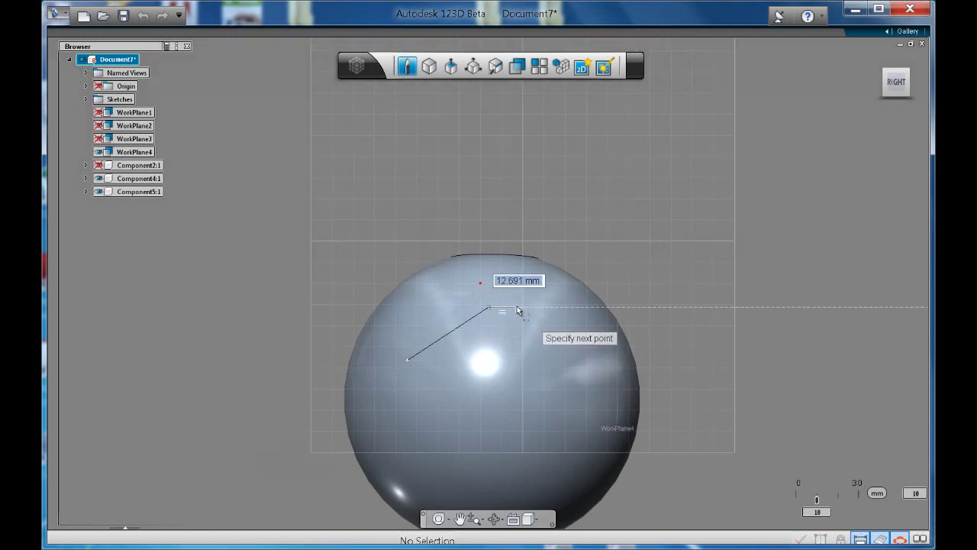
click(516, 308)
click(592, 359)
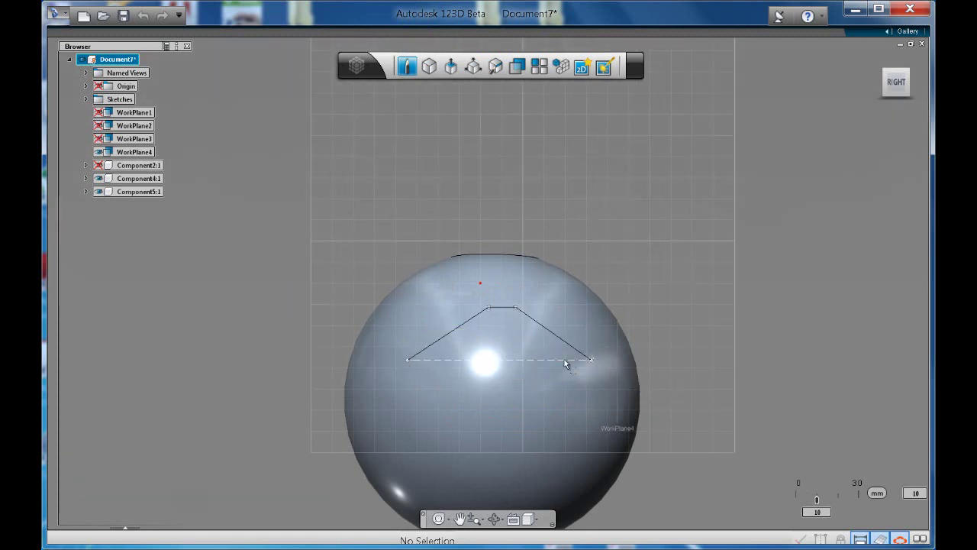
click(409, 360)
key(Escape)
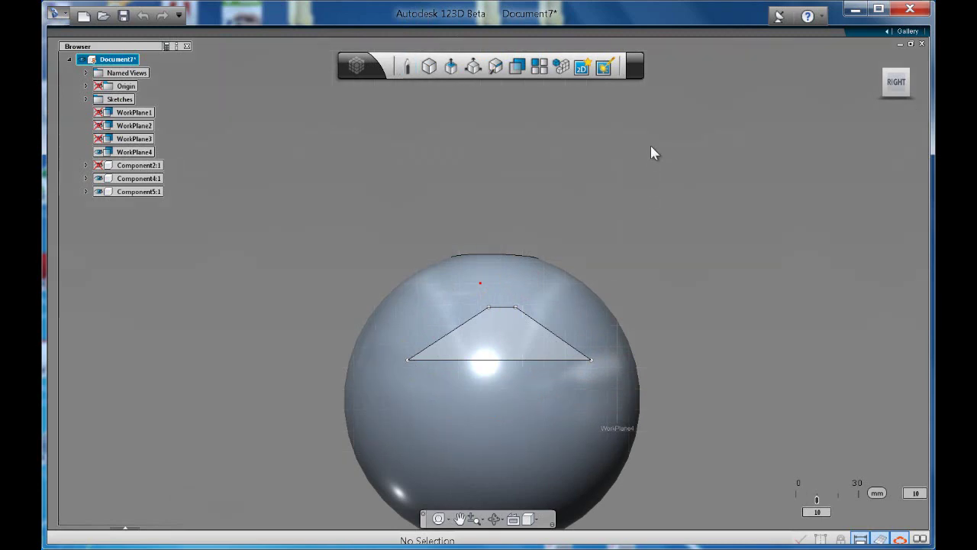
Step: Extrude the trapezoid -210 mm through the sphere as a cut
click(889, 86)
mouse_move(916, 90)
mouse_down()
mouse_move(759, 98)
mouse_move(833, 55)
mouse_move(862, 107)
mouse_up()
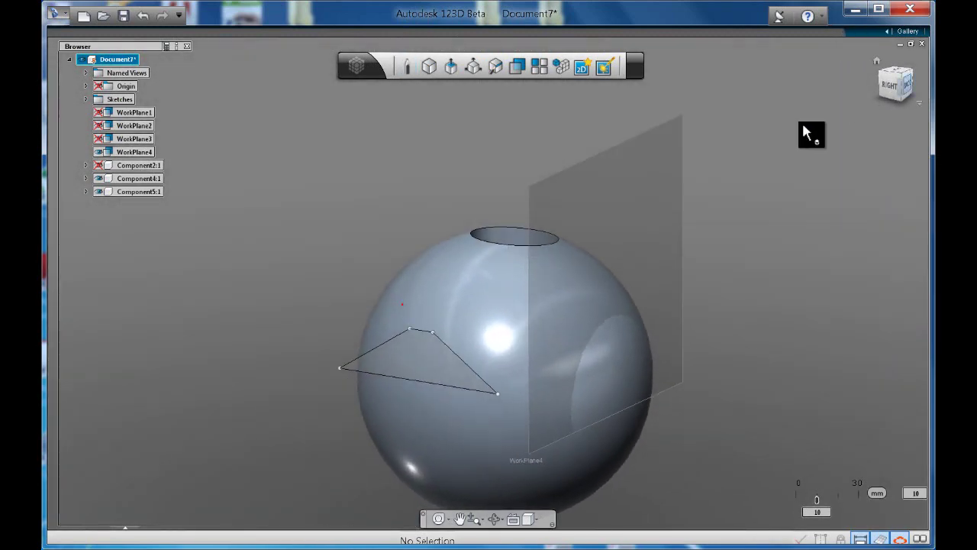
click(421, 354)
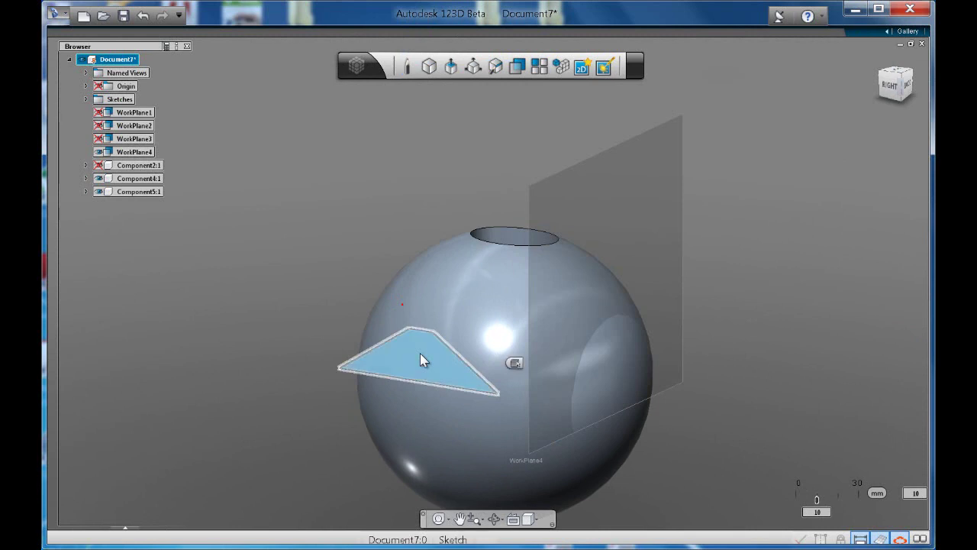
click(531, 363)
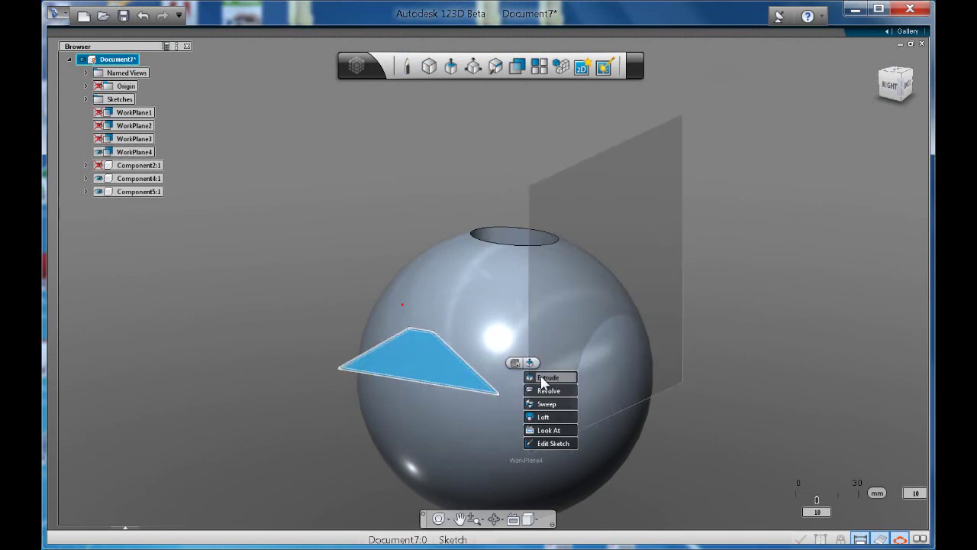
click(541, 377)
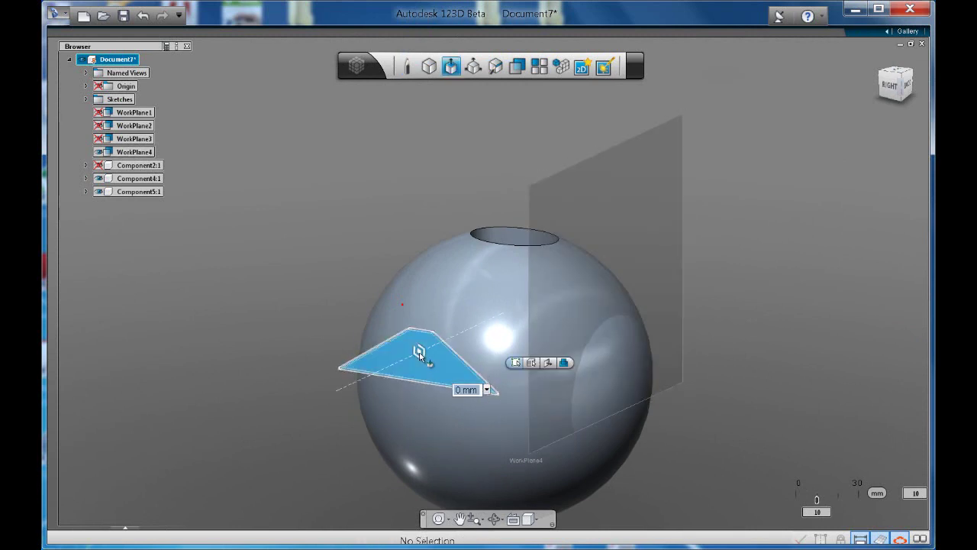
drag(424, 351, 633, 228)
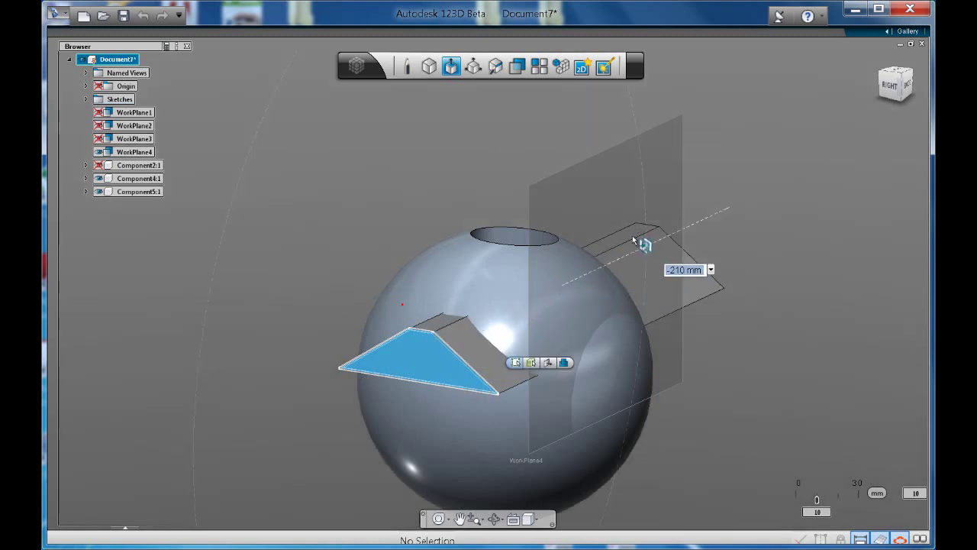
click(565, 363)
mouse_move(565, 362)
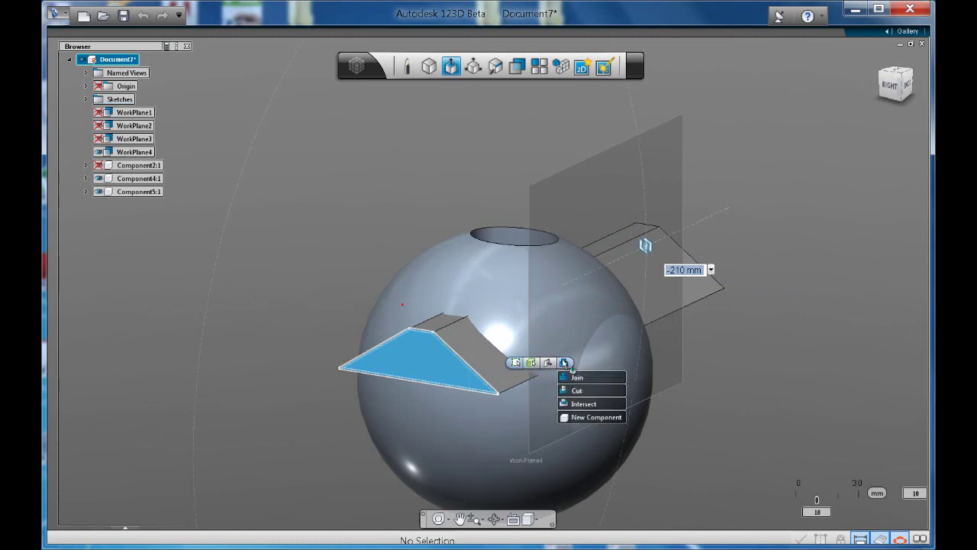
click(585, 394)
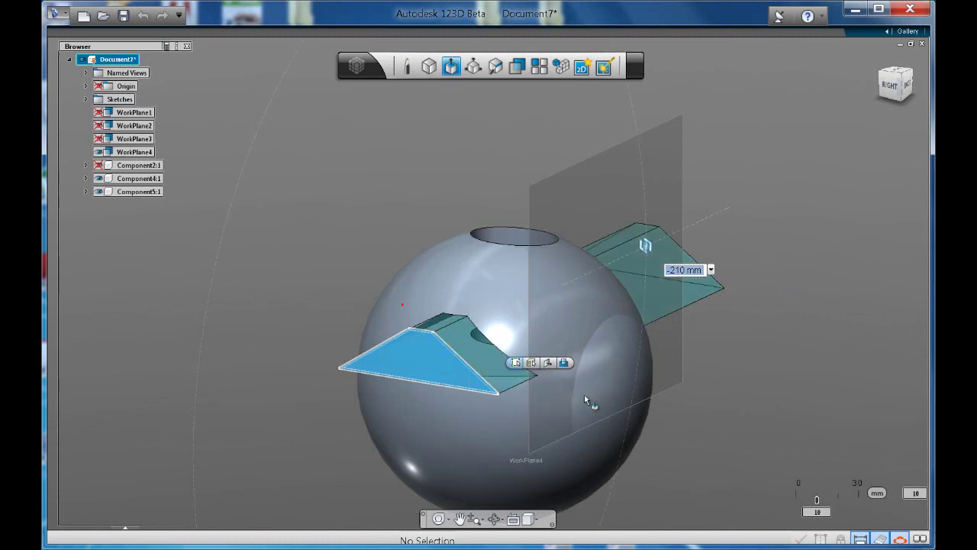
key(Return)
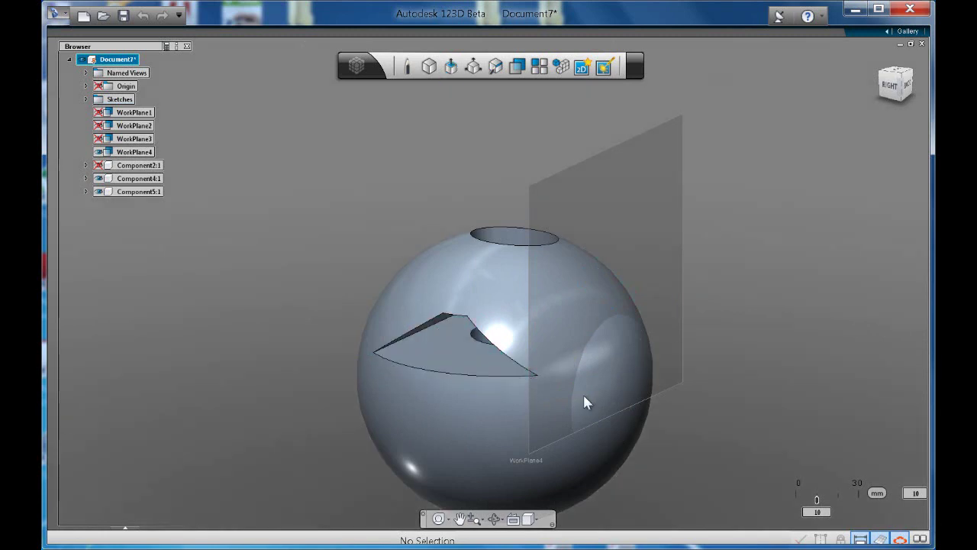
Step: Hide the remaining visible components and create a new box on the ground grid beside the visible work plane
click(895, 86)
shift+middle_drag(83, 72, 867, 113)
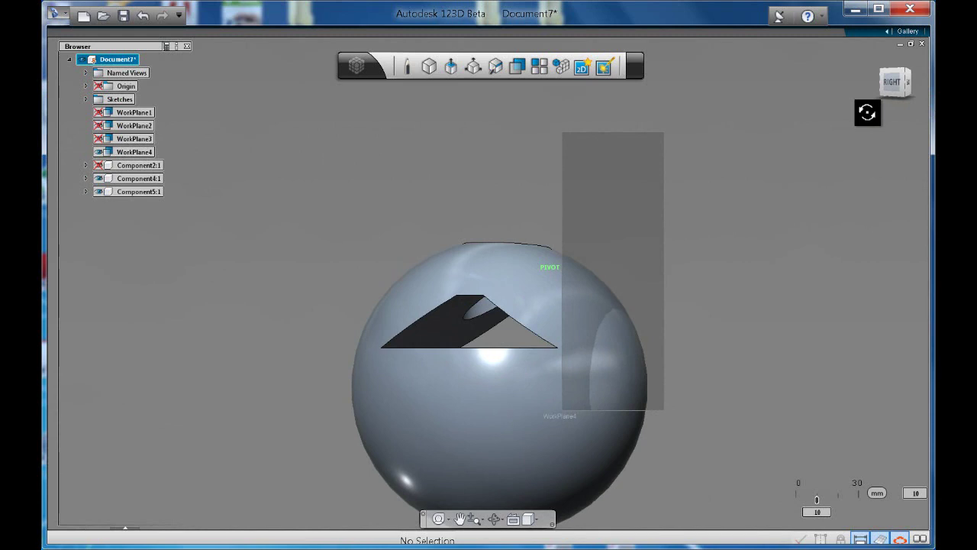
shift+middle_drag(867, 112, 870, 169)
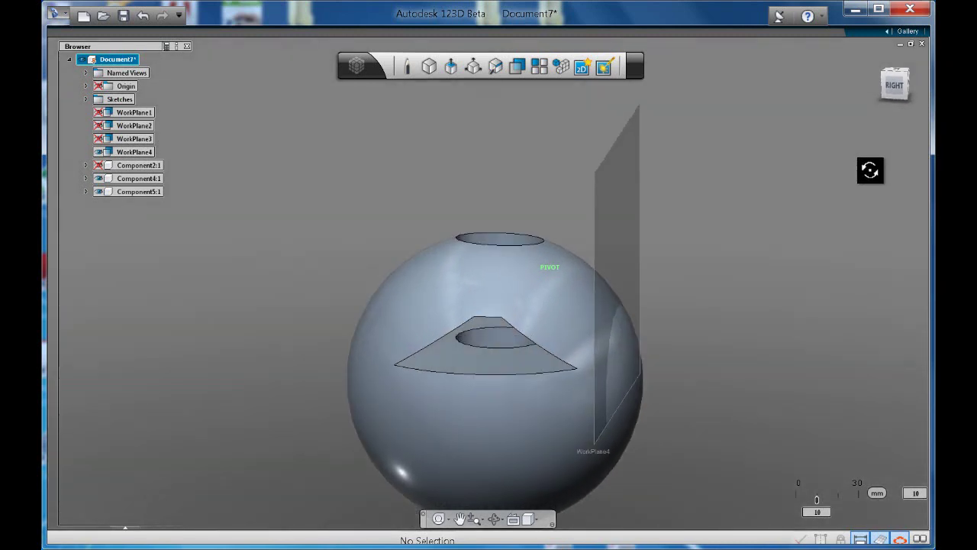
shift+middle_drag(871, 170, 869, 172)
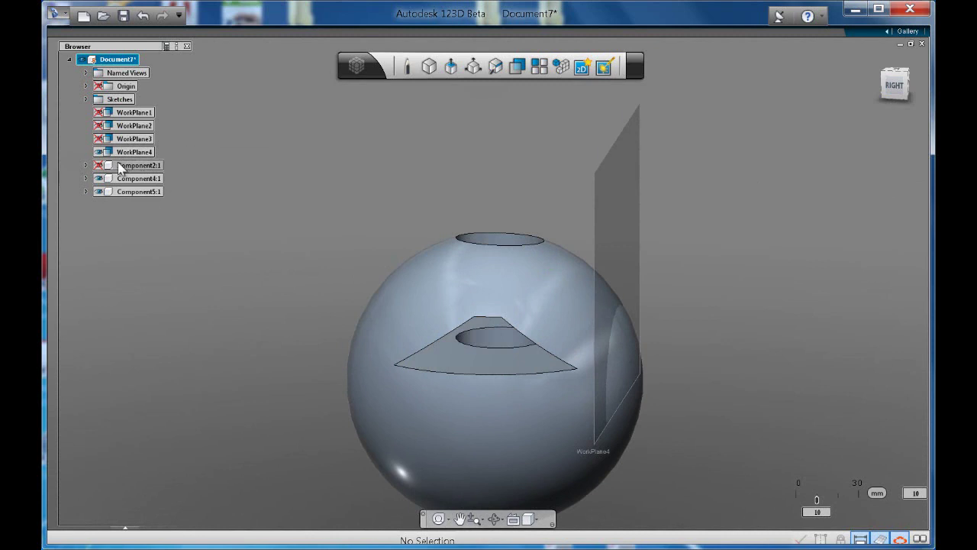
click(98, 191)
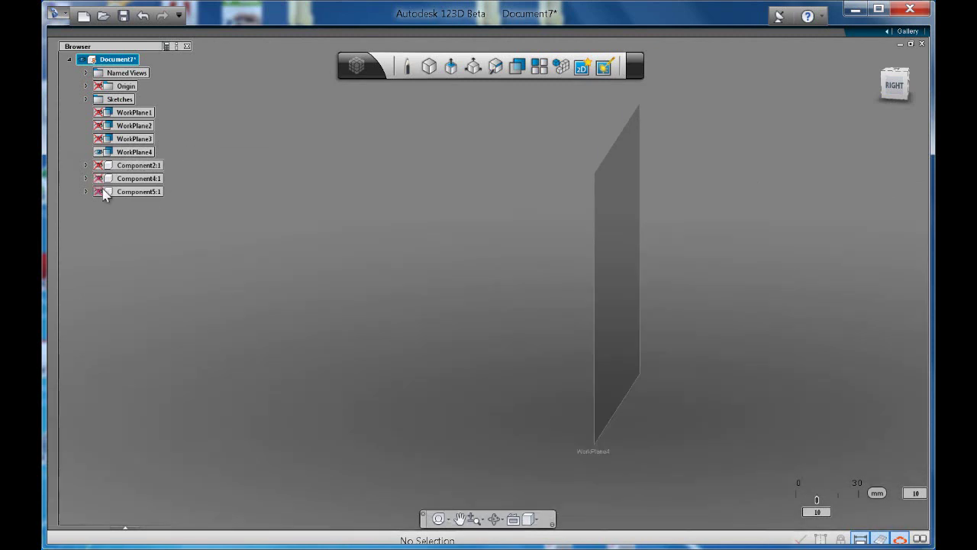
right_click(430, 66)
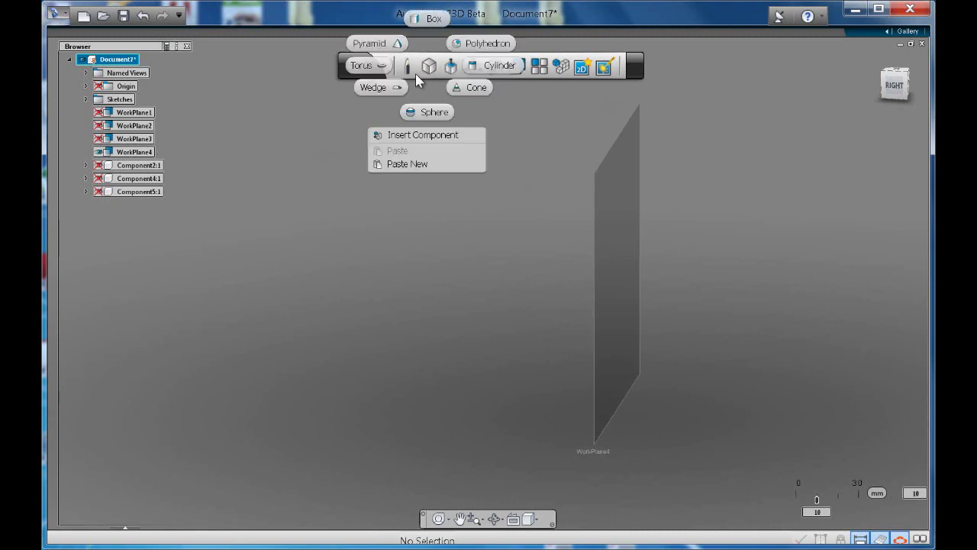
click(434, 20)
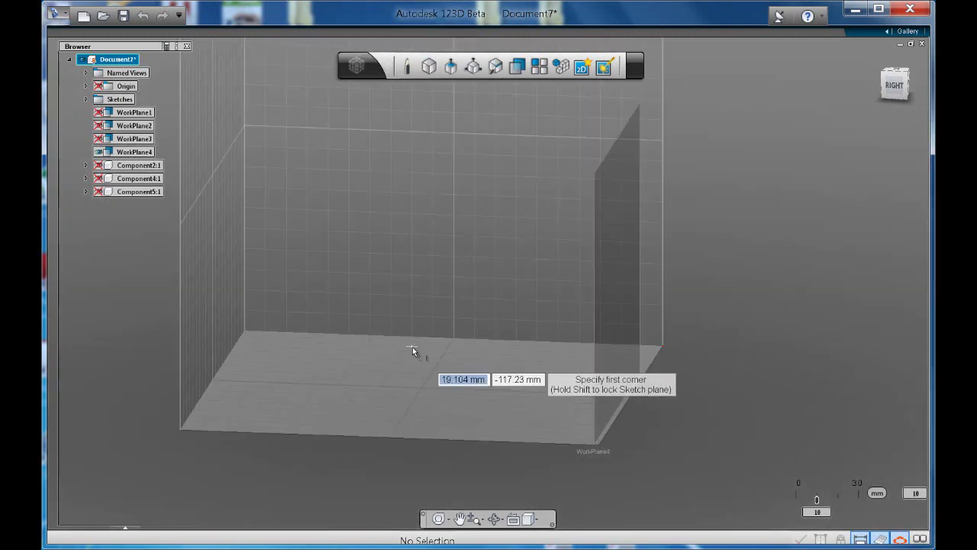
click(413, 346)
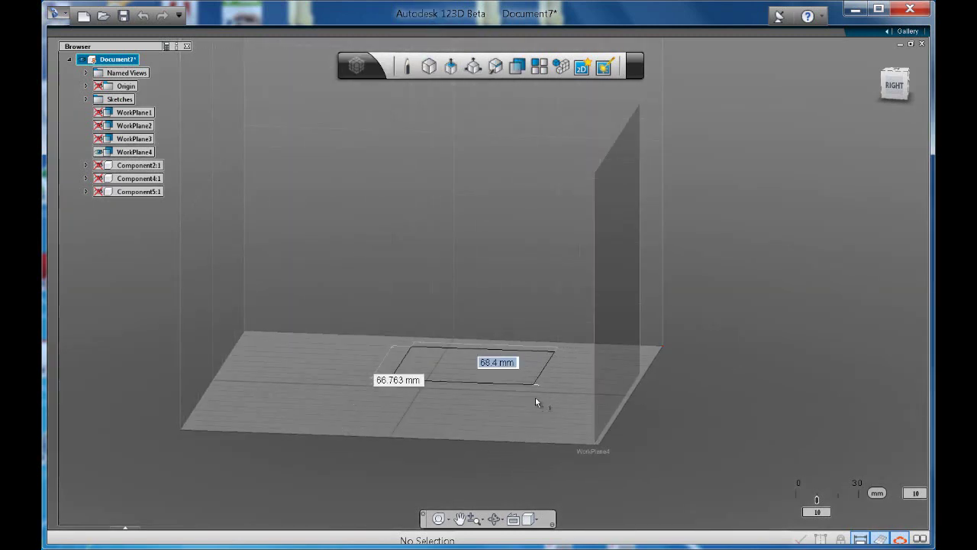
click(540, 430)
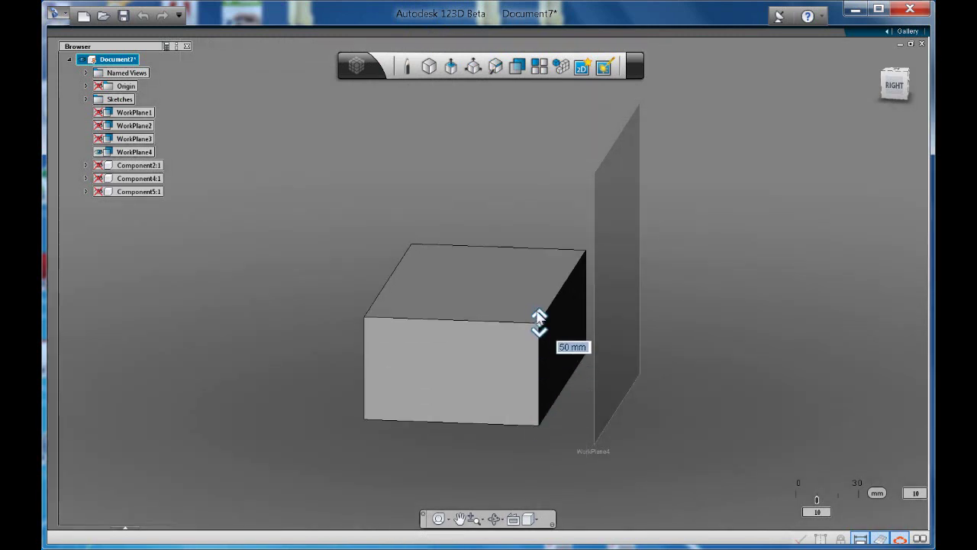
click(538, 288)
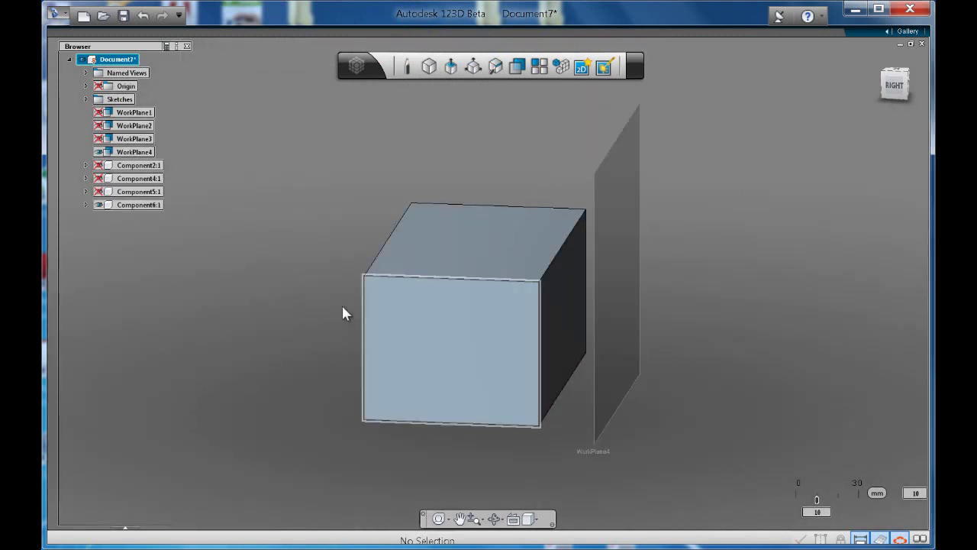
Step: Create a work plane offset 40 mm outward from the new box's vertical face on the RIGHT view side
click(886, 89)
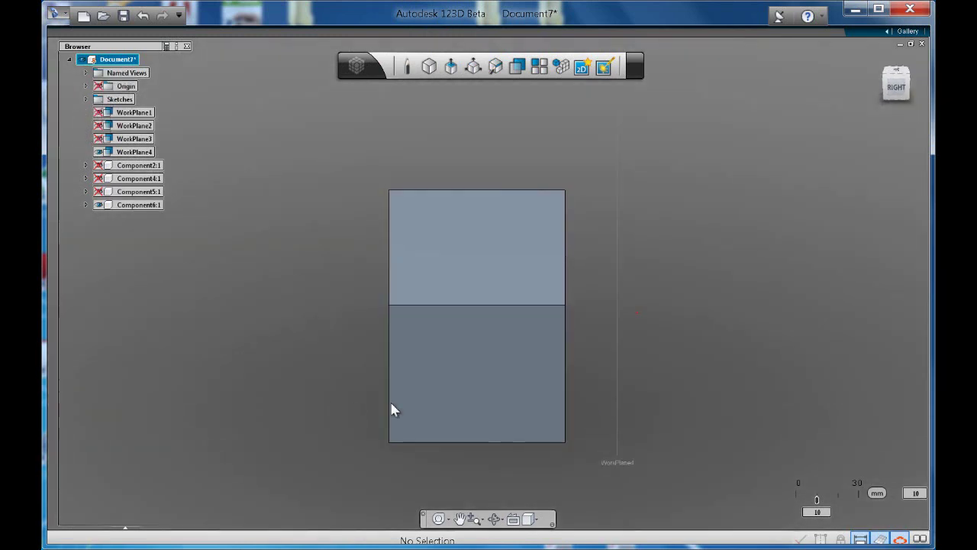
click(499, 388)
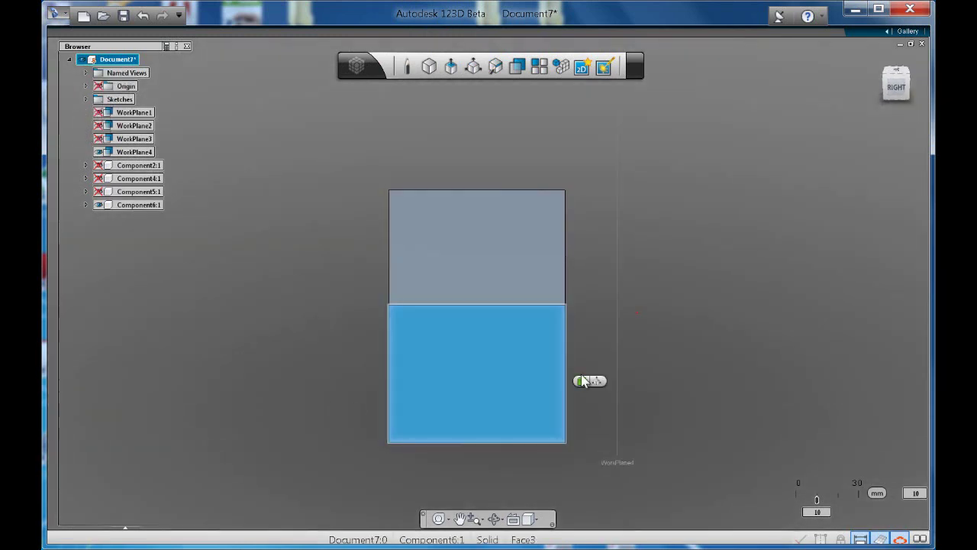
click(599, 380)
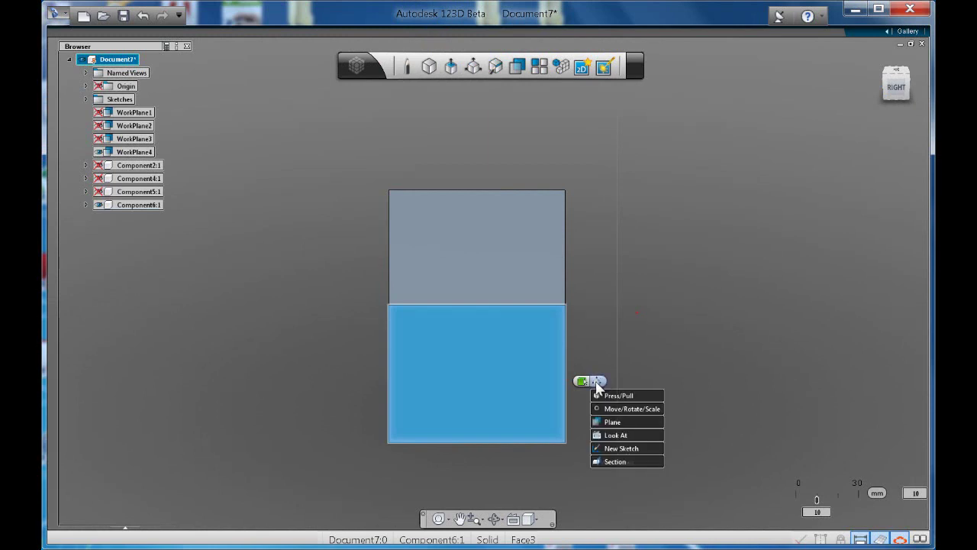
click(603, 422)
drag(497, 382, 498, 416)
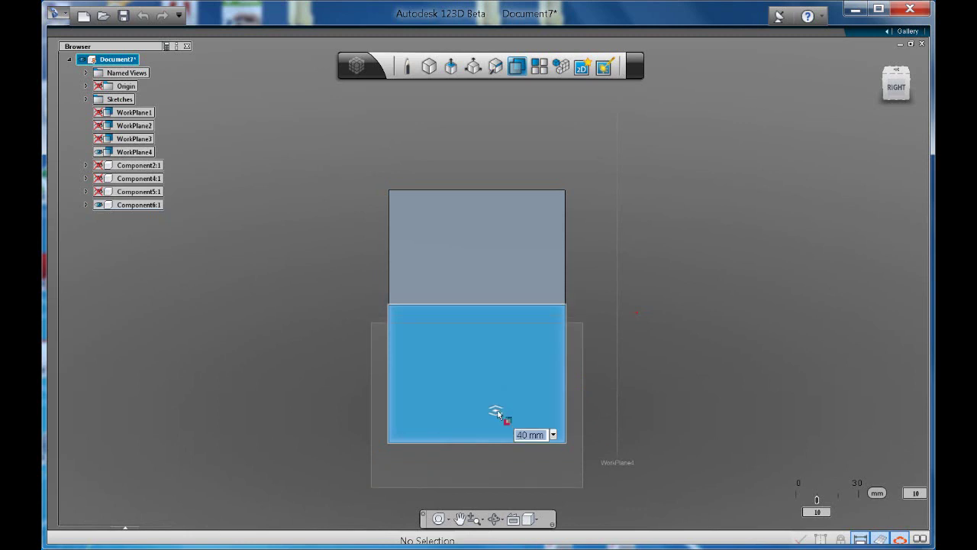
key(Return)
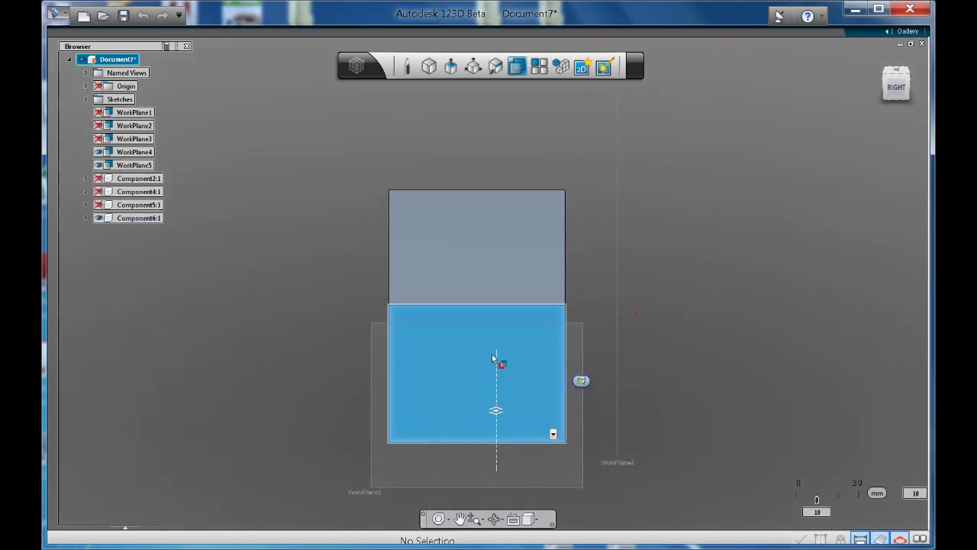
Step: Create a work plane offset 20 mm above the box's top face
click(493, 254)
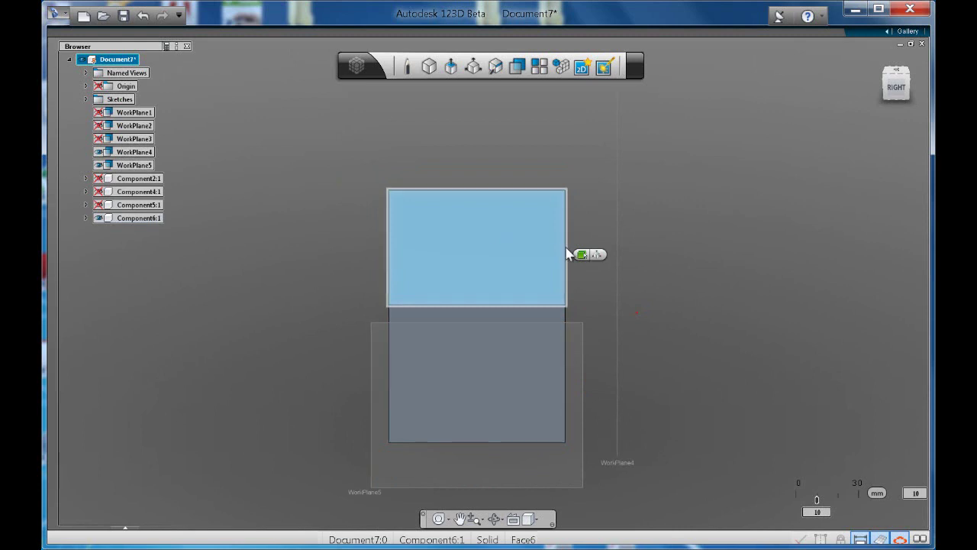
mouse_move(595, 255)
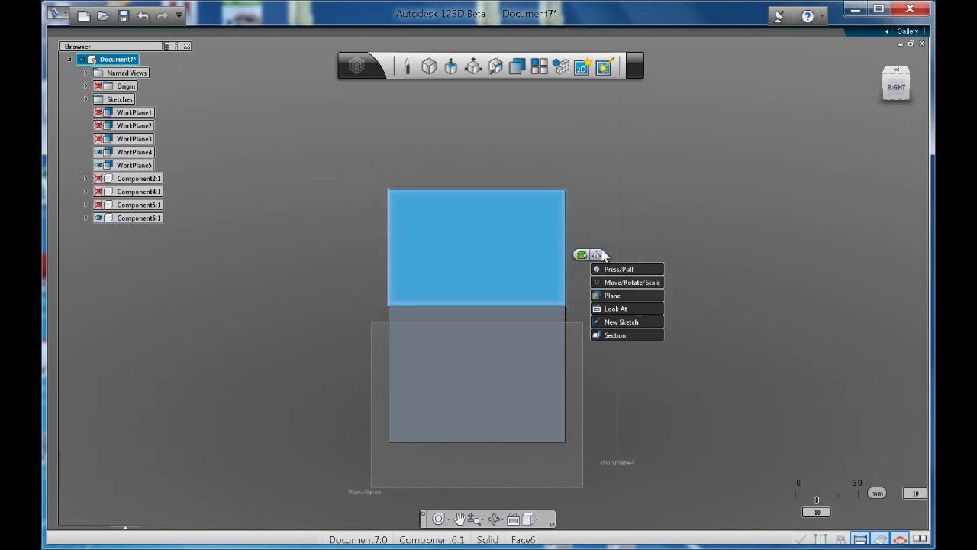
click(610, 296)
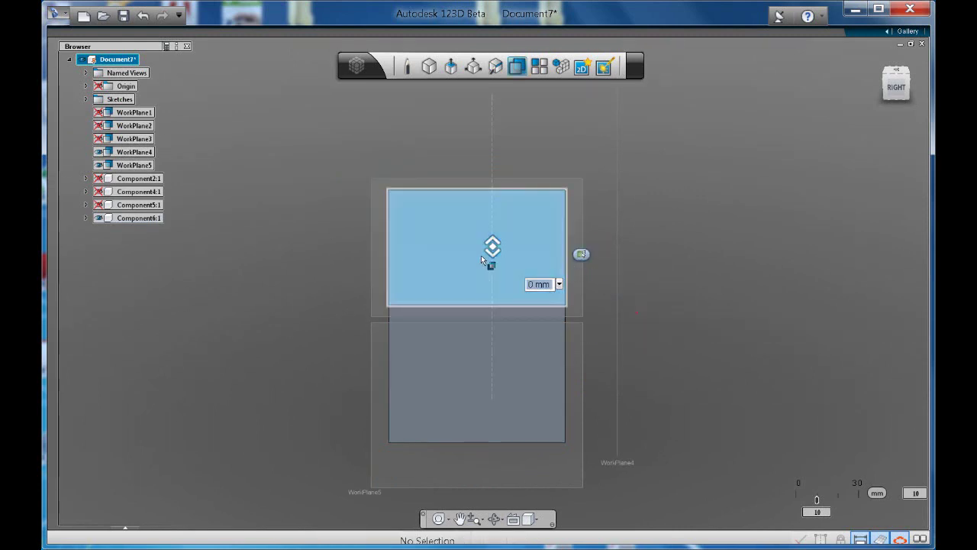
drag(492, 239, 493, 207)
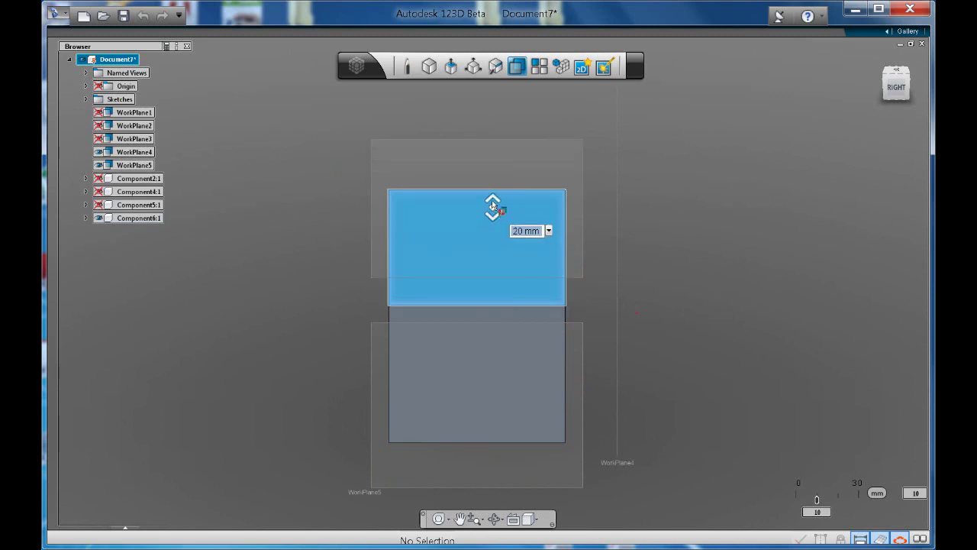
click(579, 194)
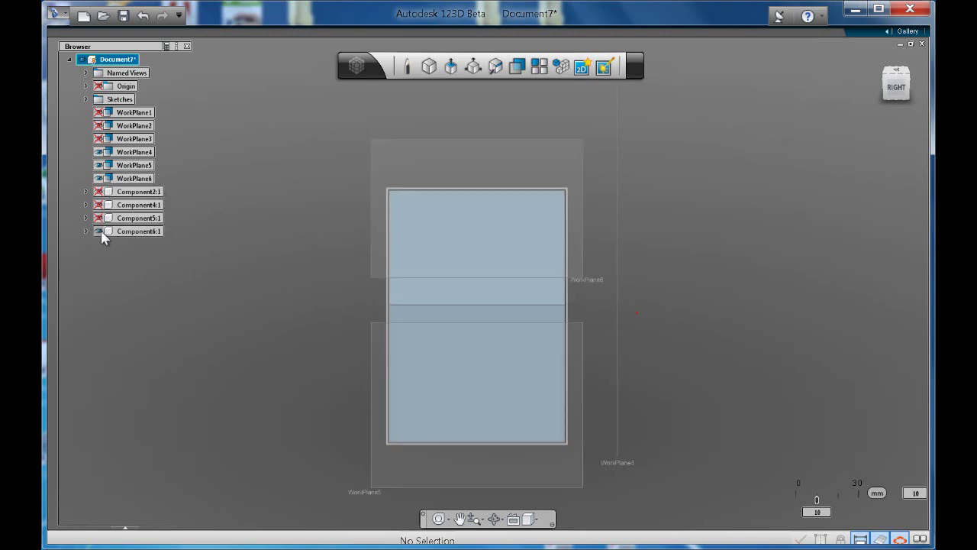
Step: Delete the new box component, keeping only its offset work planes, and view them at an angle
click(100, 232)
click(100, 233)
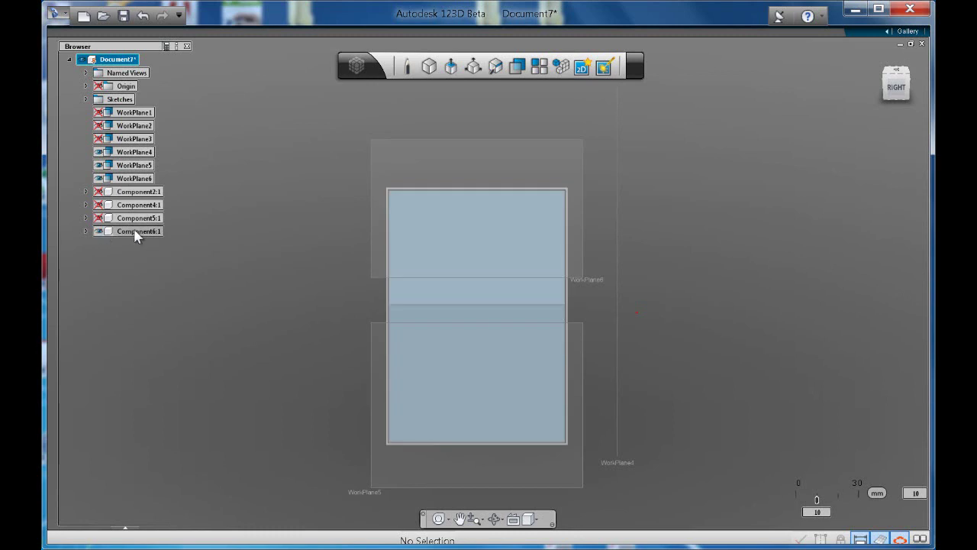
right_click(135, 233)
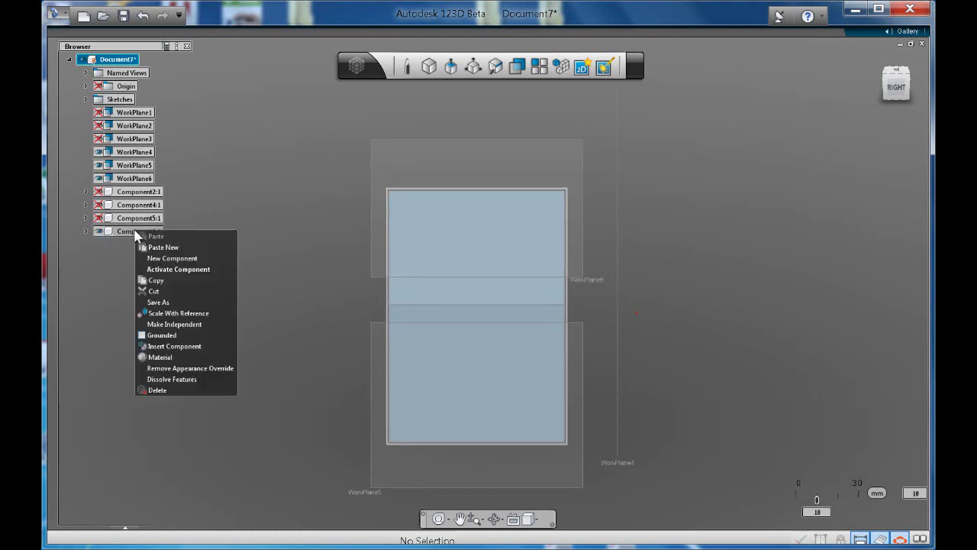
click(158, 391)
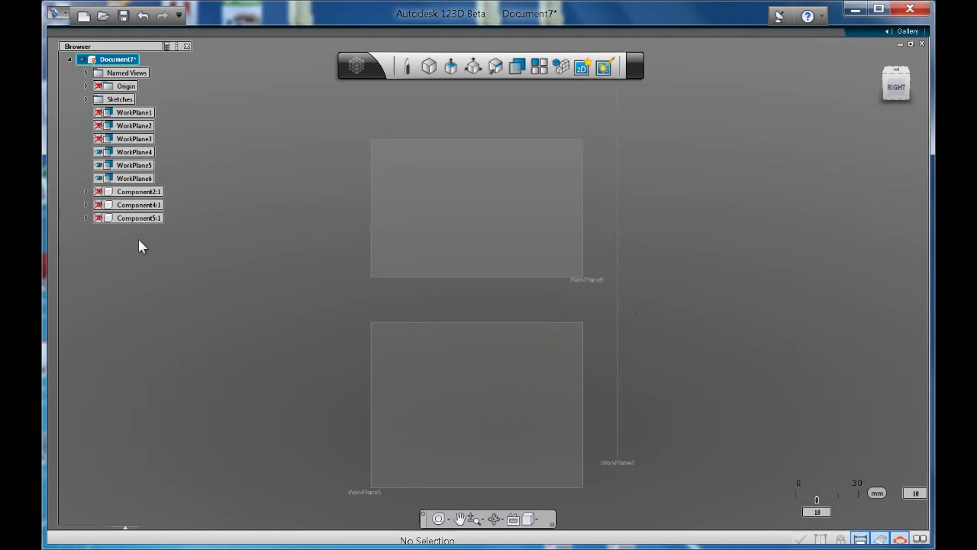
mouse_move(895, 92)
drag(886, 94, 857, 135)
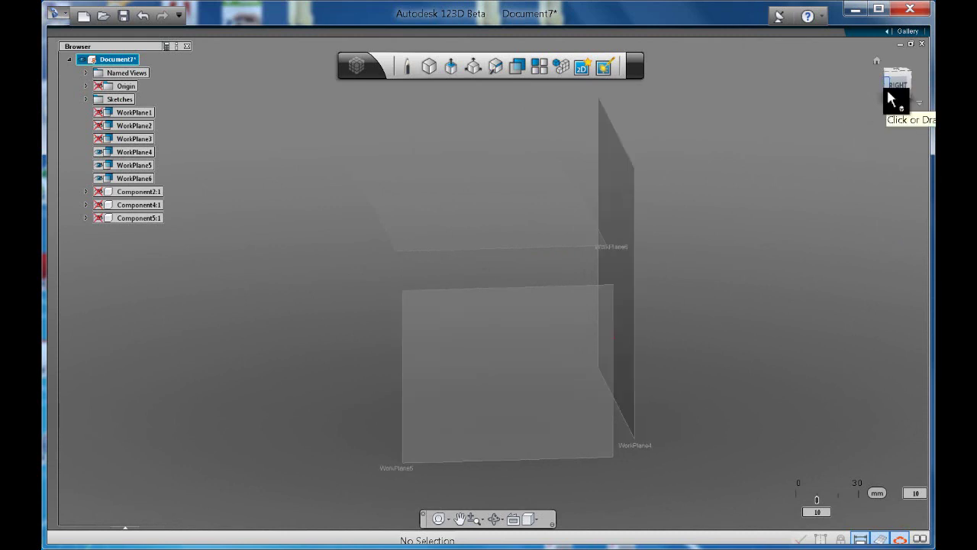